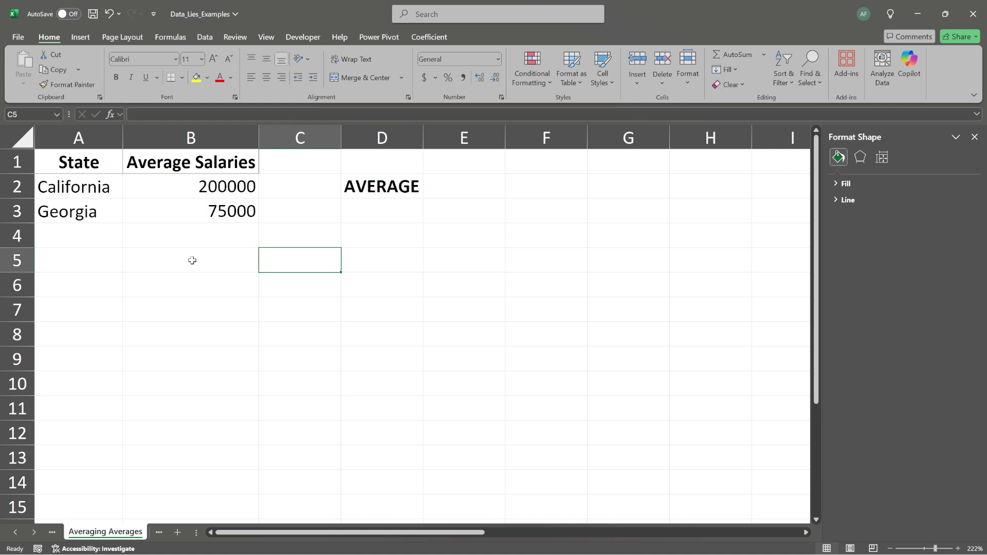
# Point out the State and Average Salaries data for California (200000) and Georgia
pyautogui.click(381, 189)
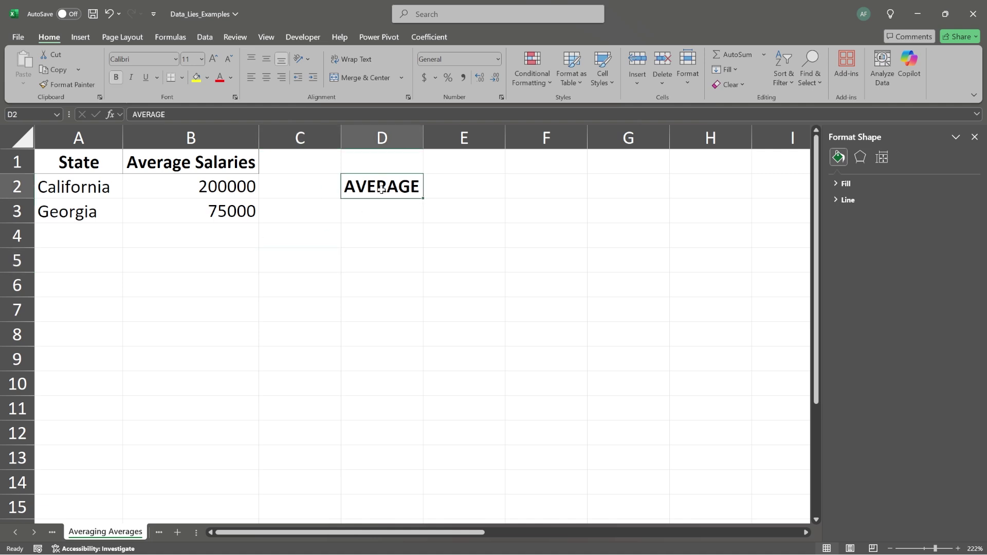
pyautogui.click(215, 188)
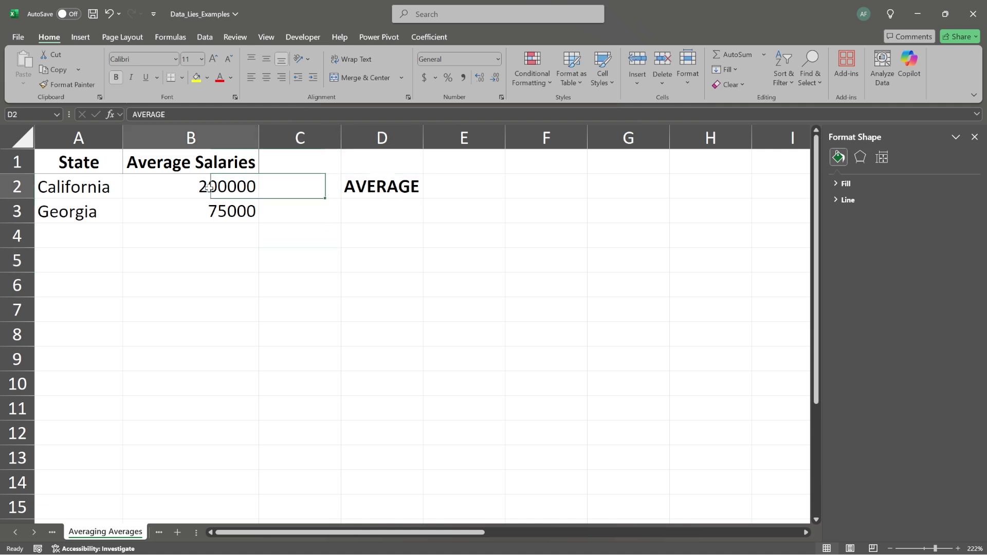
pyautogui.click(86, 168)
pyautogui.click(85, 188)
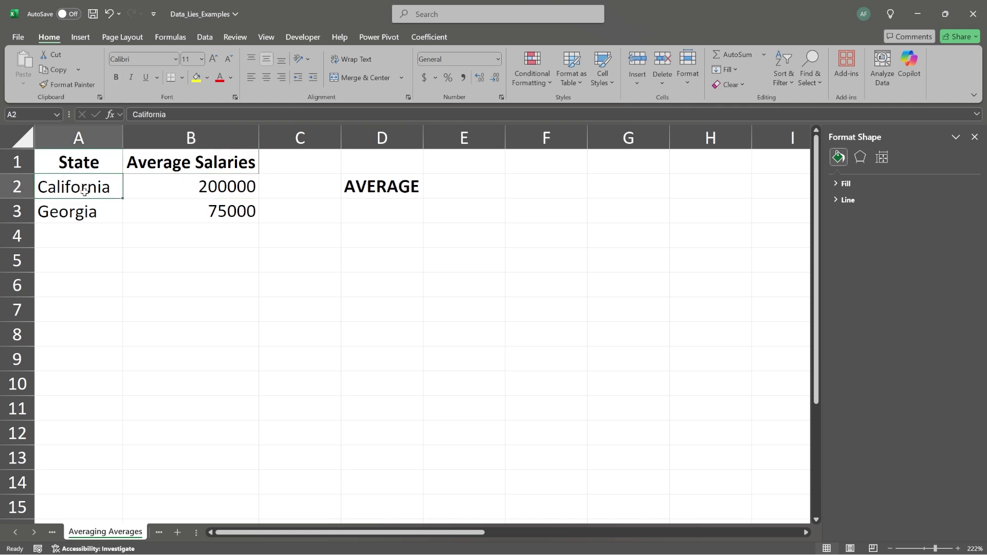
pyautogui.click(80, 214)
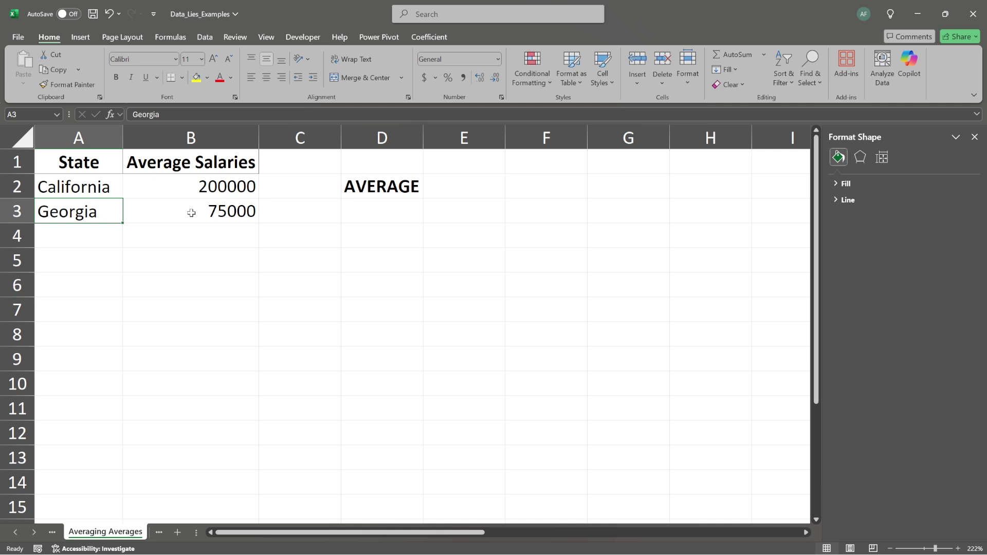
pyautogui.click(192, 161)
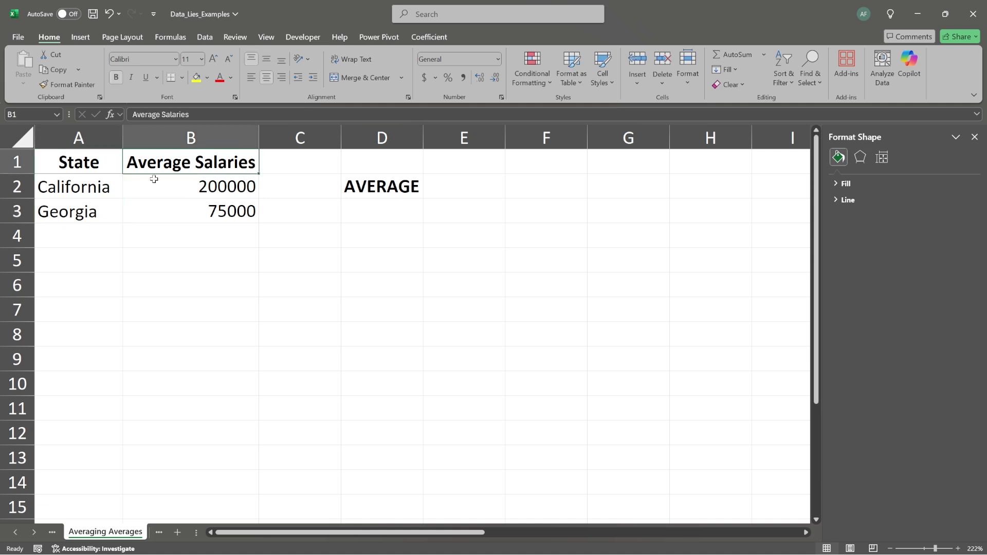
pyautogui.moveTo(76, 192); pyautogui.dragTo(148, 188)
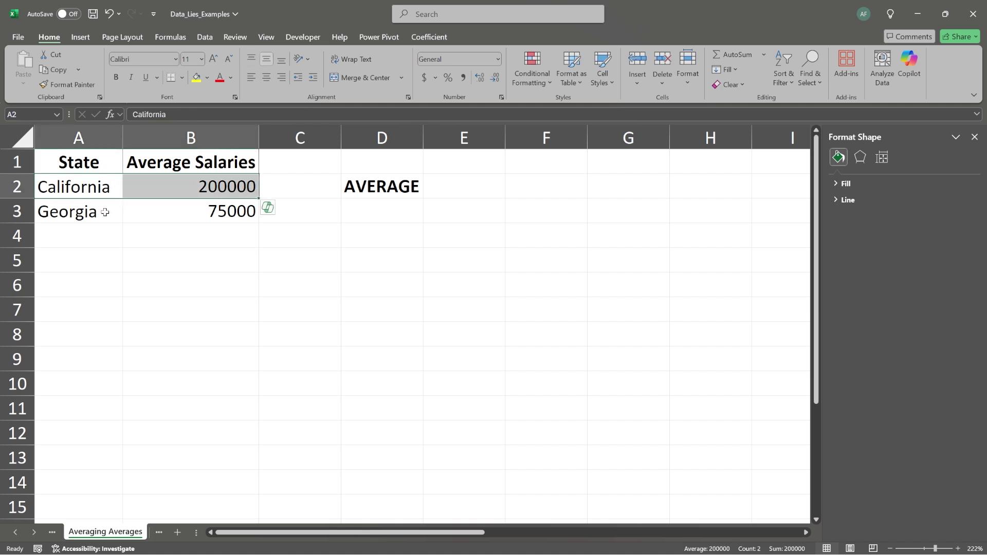
pyautogui.moveTo(89, 217); pyautogui.dragTo(172, 210)
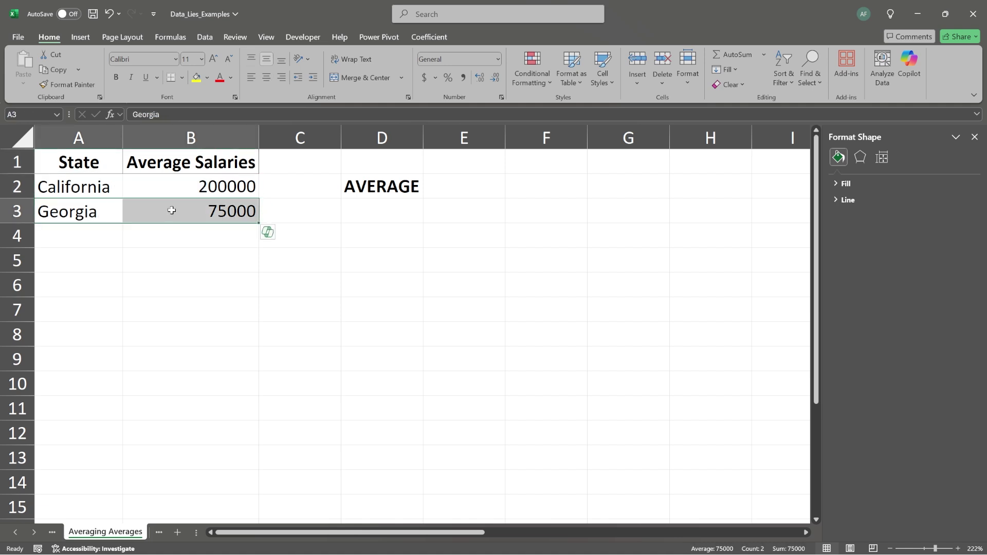
# Enter =AVERAGE(B2:B3) in E2 to average the two state salaries
pyautogui.click(457, 182)
pyautogui.write('=A')
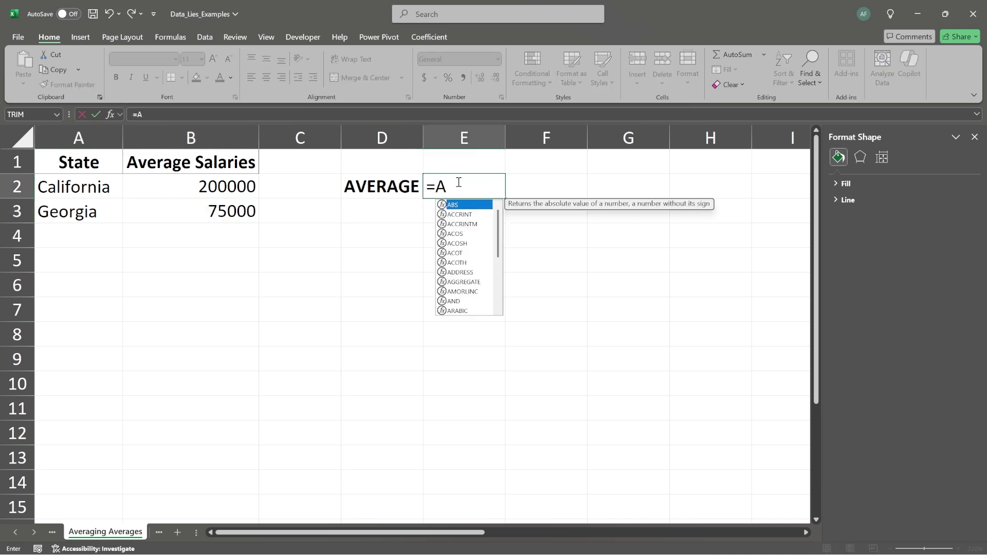
pyautogui.write('VERAGE(')
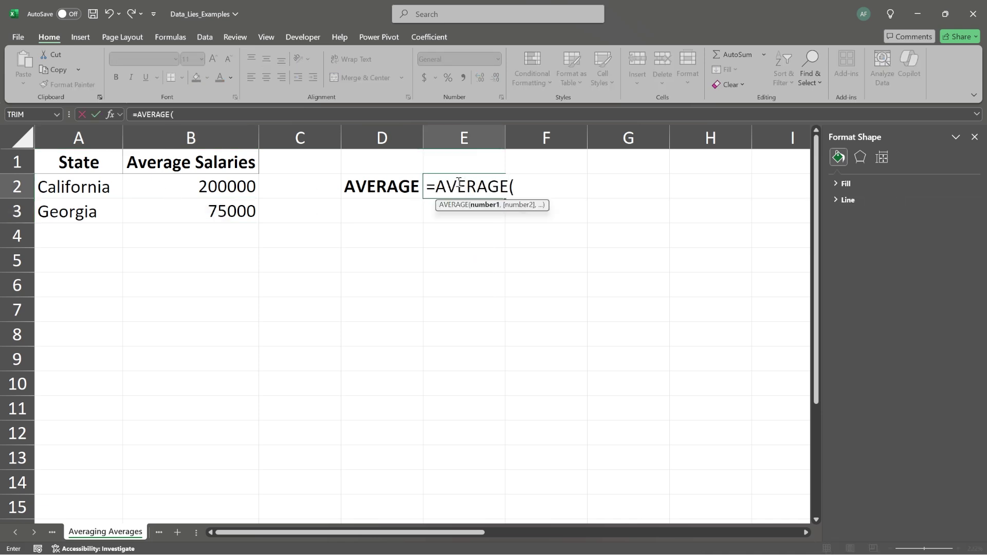
pyautogui.moveTo(212, 187); pyautogui.dragTo(210, 205)
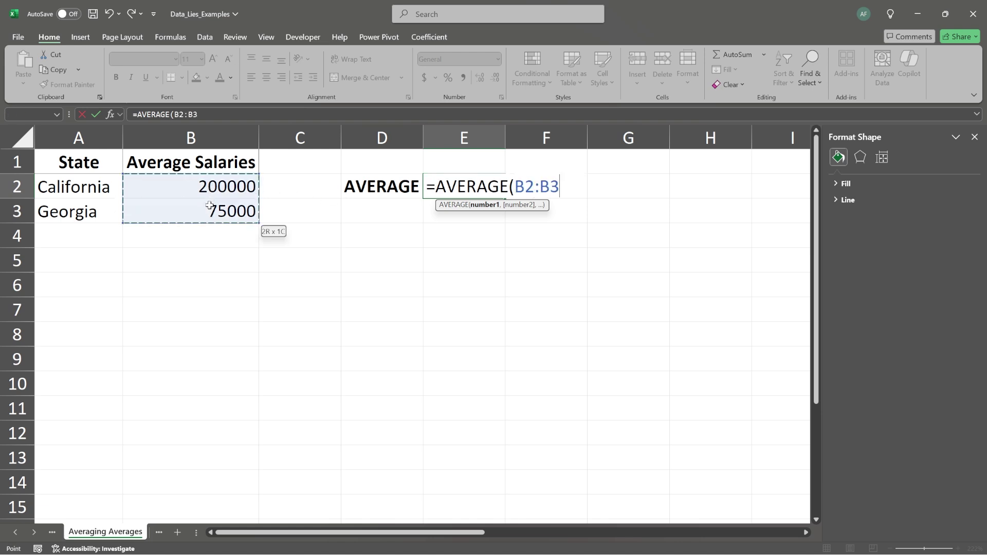
pyautogui.write(')')
pyautogui.press('Return')
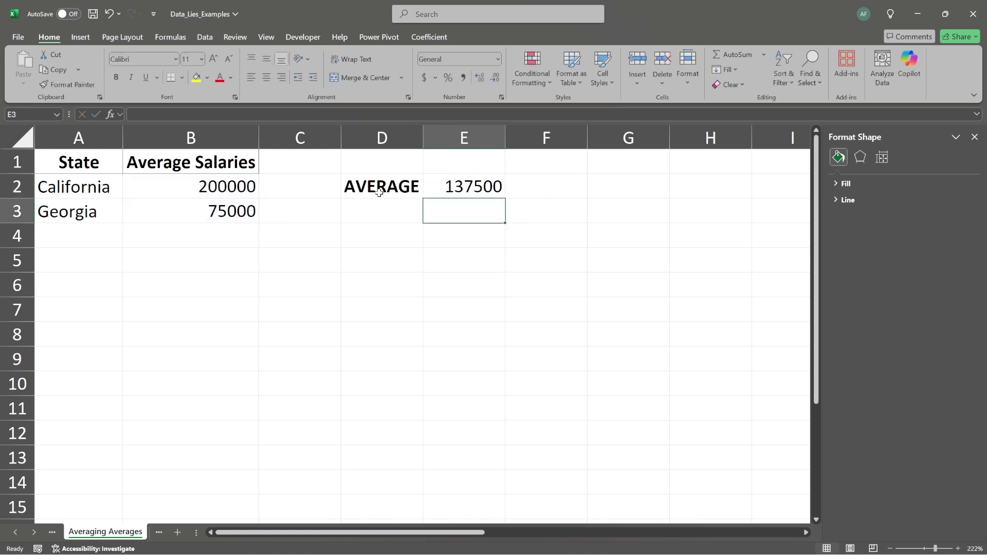
# Review the 137500 result against the 200000 and 75000 state averages it combines
pyautogui.moveTo(82, 182); pyautogui.dragTo(89, 209)
pyautogui.click(457, 186)
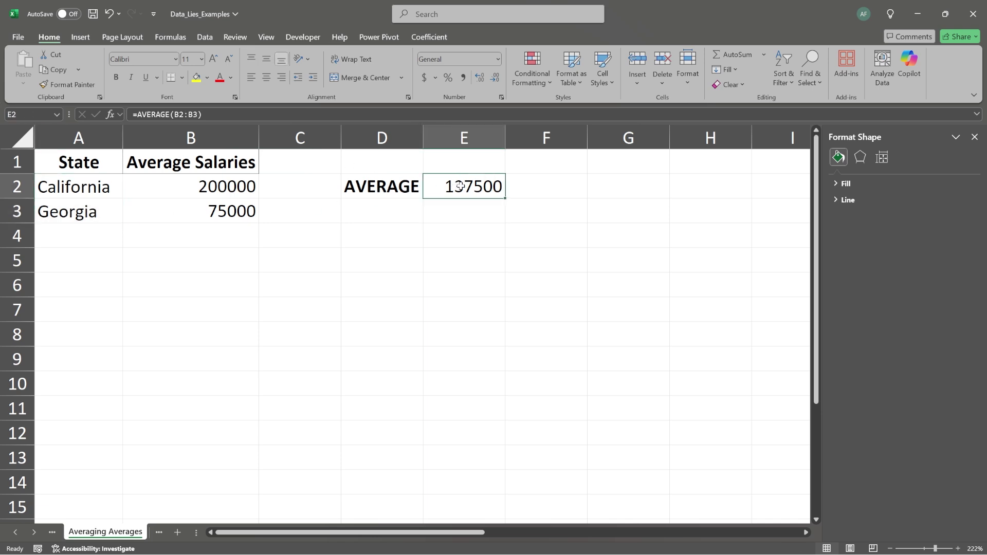
pyautogui.click(466, 213)
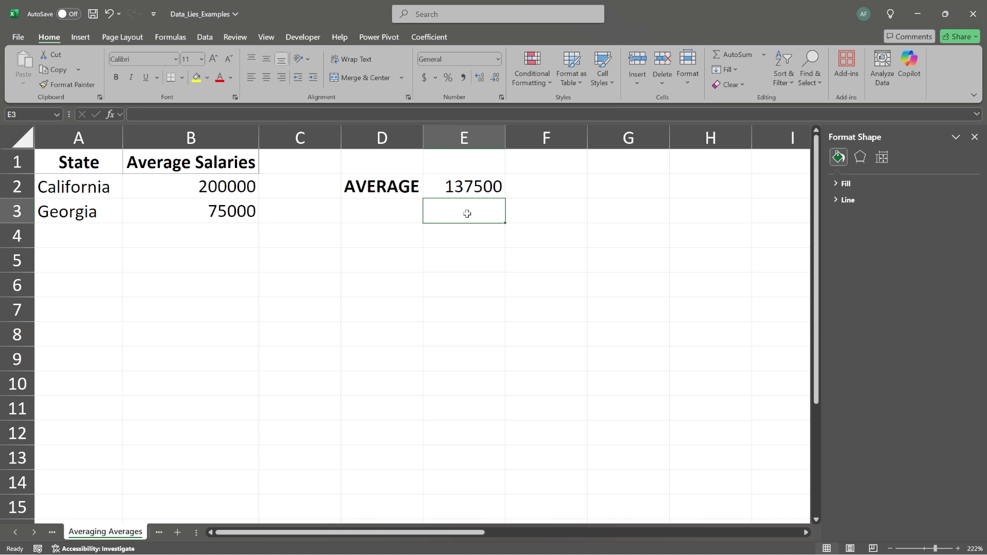
pyautogui.click(465, 194)
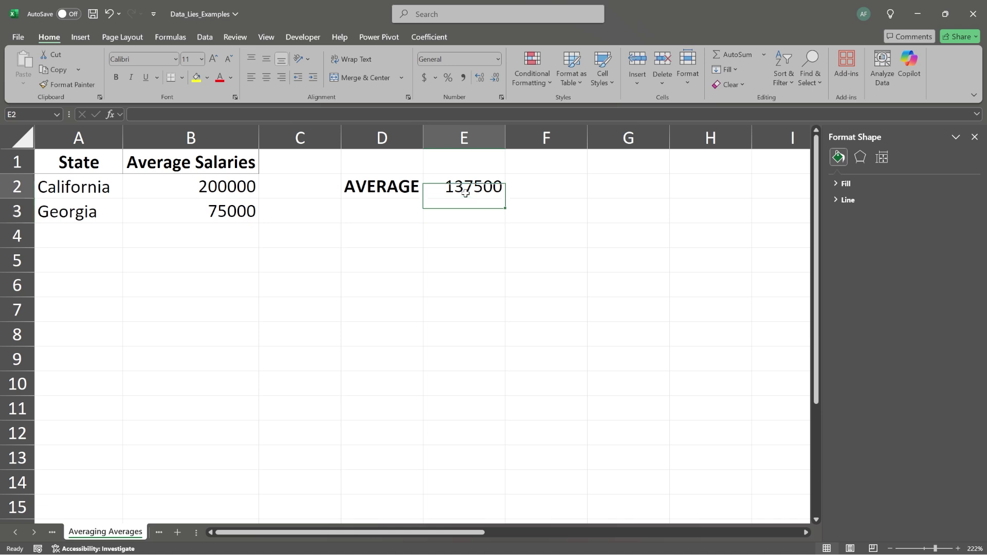
pyautogui.click(239, 181)
pyautogui.click(237, 210)
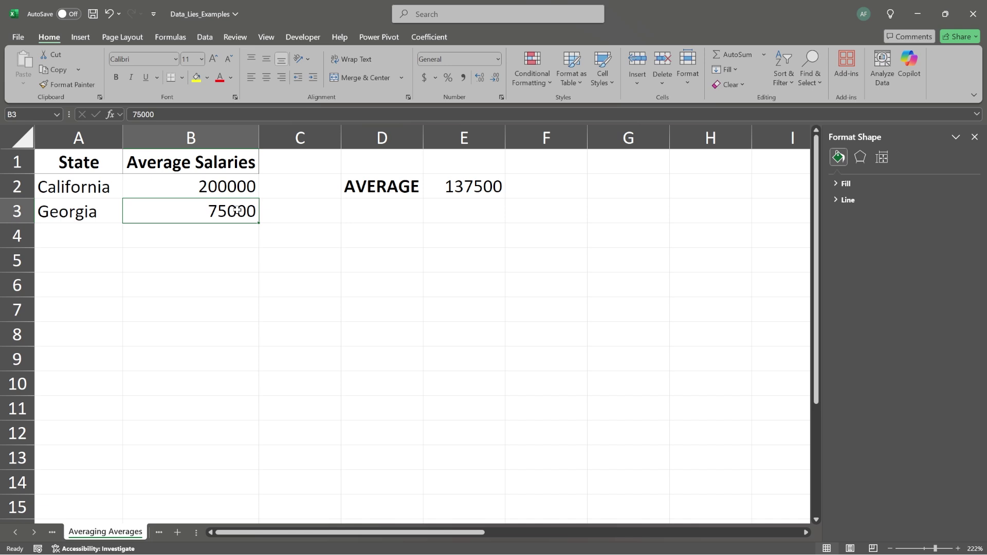
pyautogui.moveTo(236, 182); pyautogui.dragTo(233, 210)
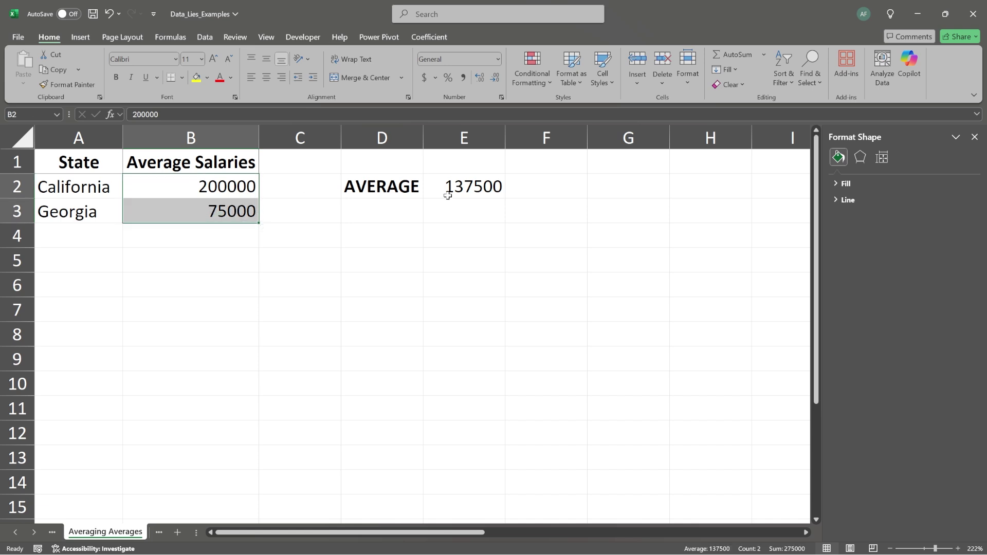
pyautogui.click(467, 195)
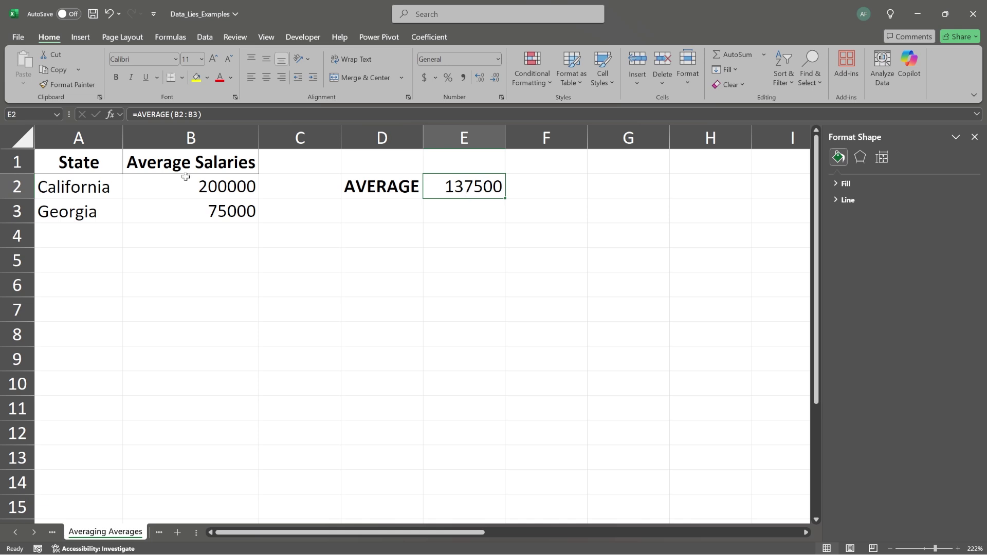
pyautogui.moveTo(186, 165); pyautogui.dragTo(185, 209)
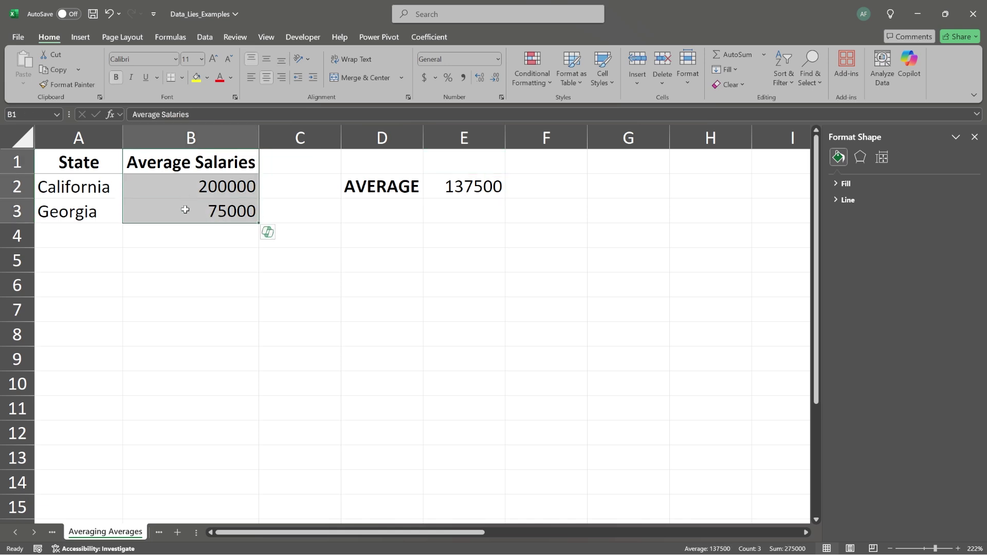
pyautogui.click(466, 186)
pyautogui.moveTo(195, 165); pyautogui.dragTo(196, 210)
pyautogui.click(457, 186)
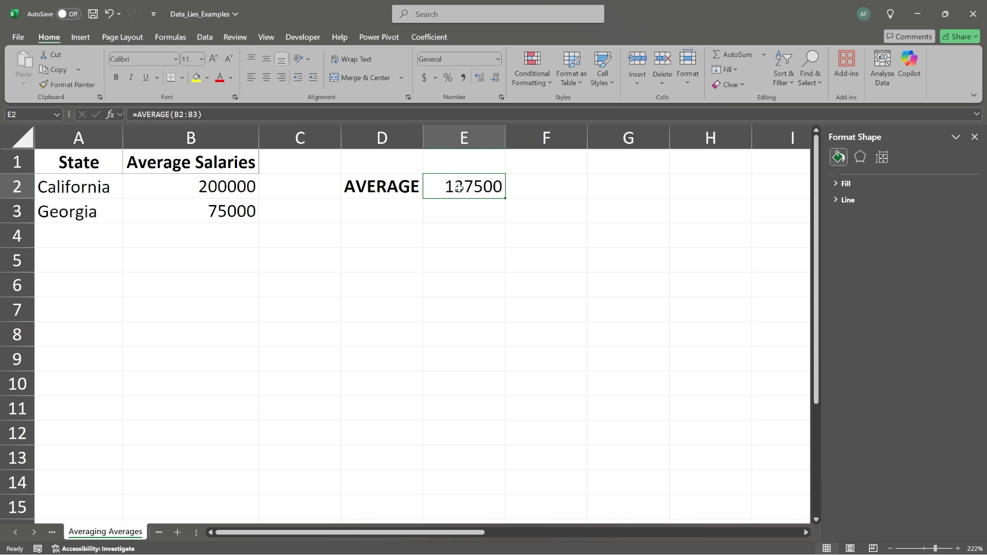
pyautogui.hscroll(7, 459, 187)
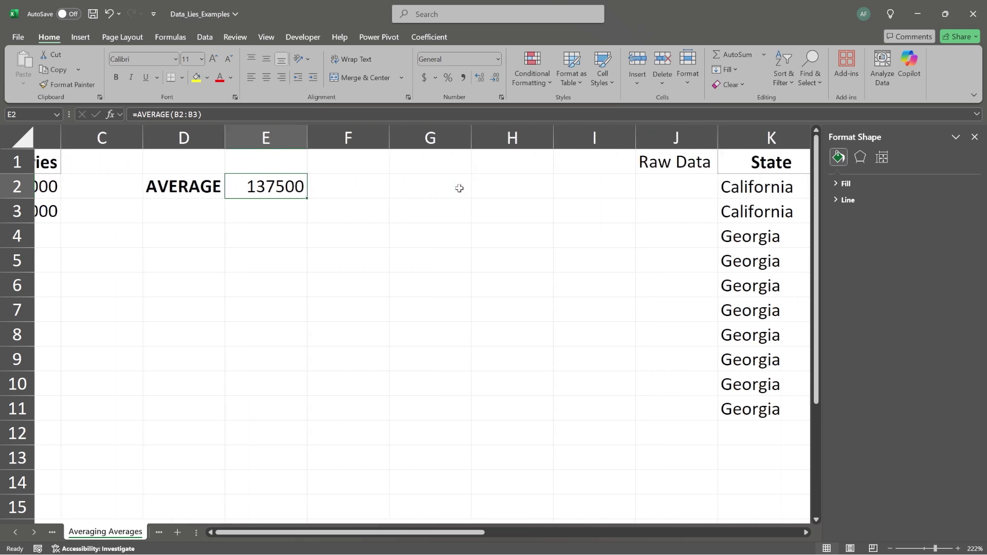
pyautogui.hscroll(2, 459, 188)
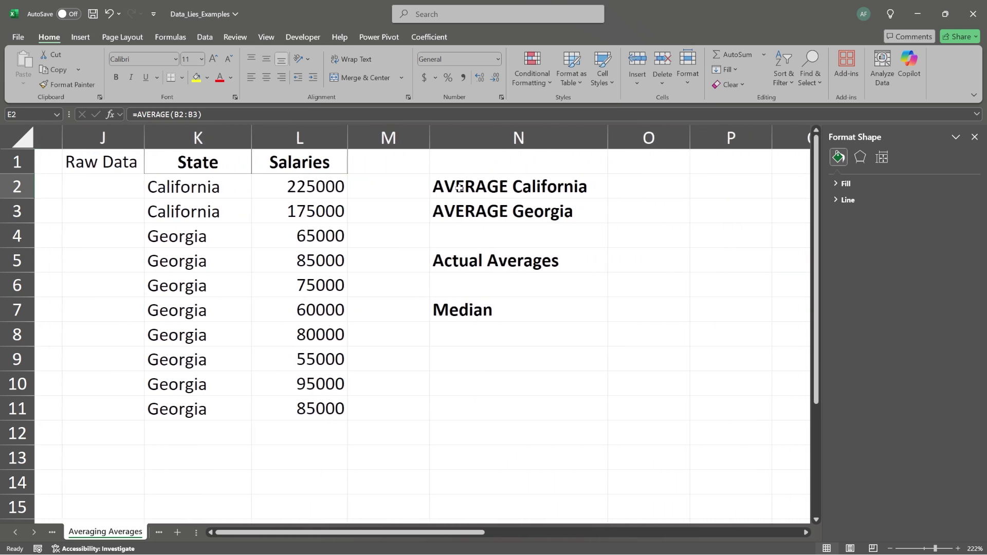
pyautogui.click(77, 162)
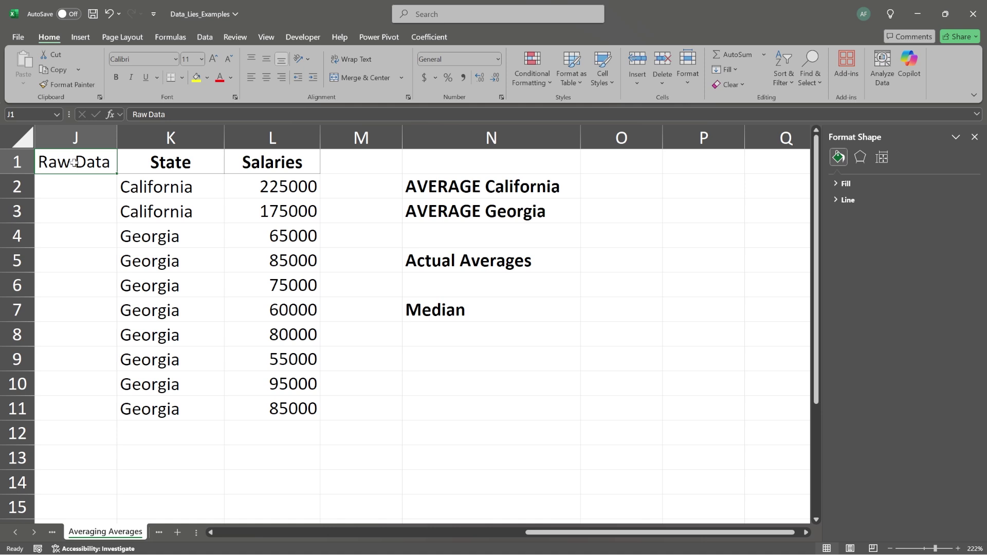
pyautogui.moveTo(160, 191); pyautogui.dragTo(265, 415)
pyautogui.click(187, 182)
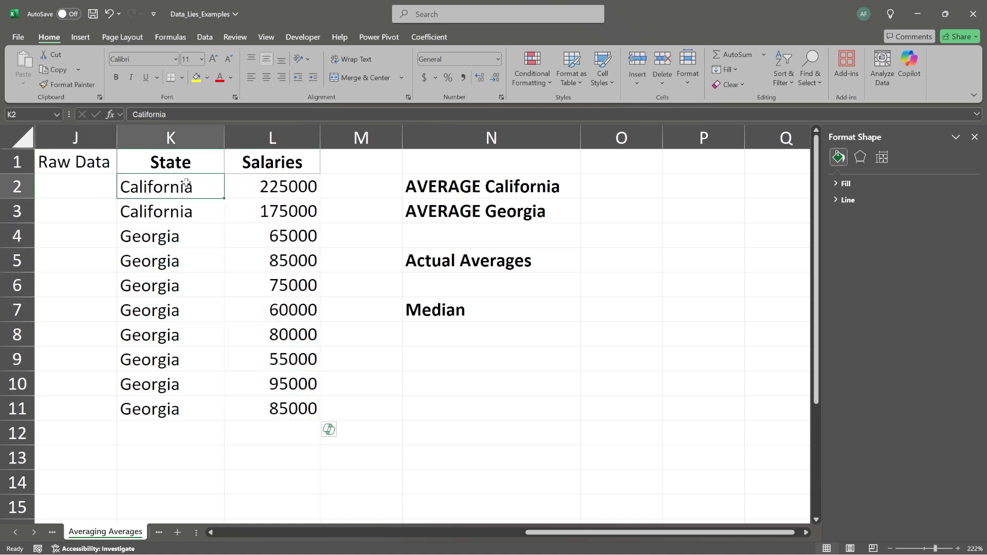
pyautogui.moveTo(186, 182); pyautogui.dragTo(262, 208)
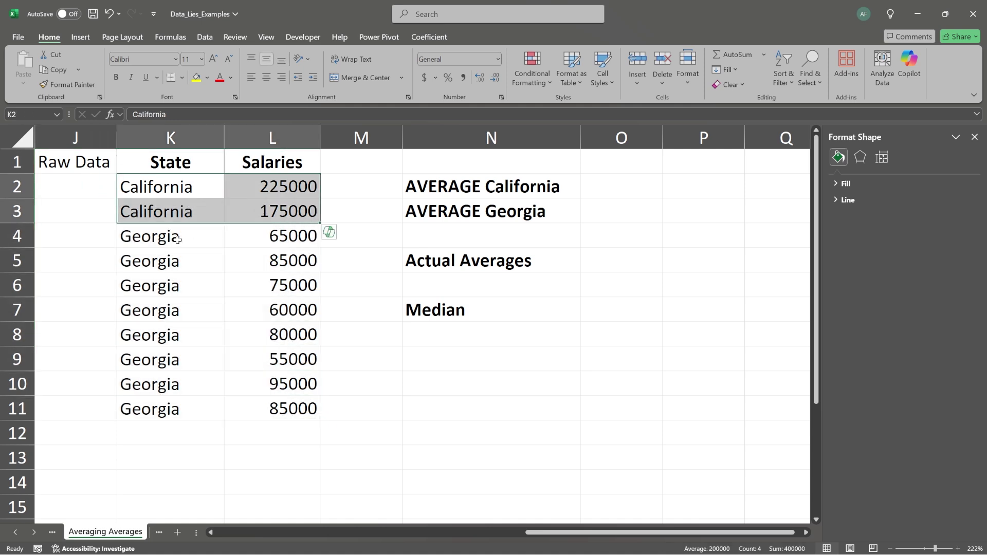
pyautogui.moveTo(177, 239); pyautogui.dragTo(263, 417)
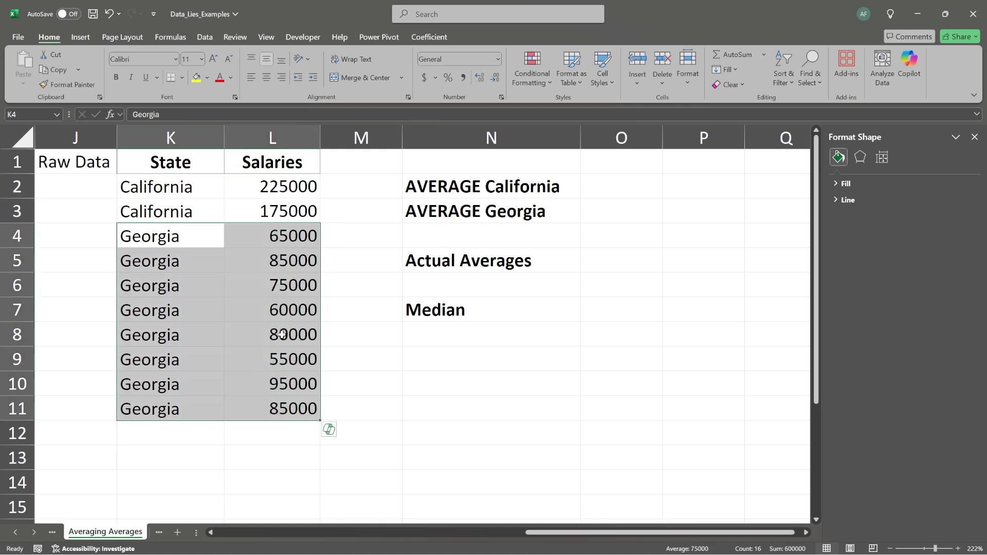
# Enter =AVERAGE(L2:L3) beside AVERAGE California, giving 200000
pyautogui.click(638, 186)
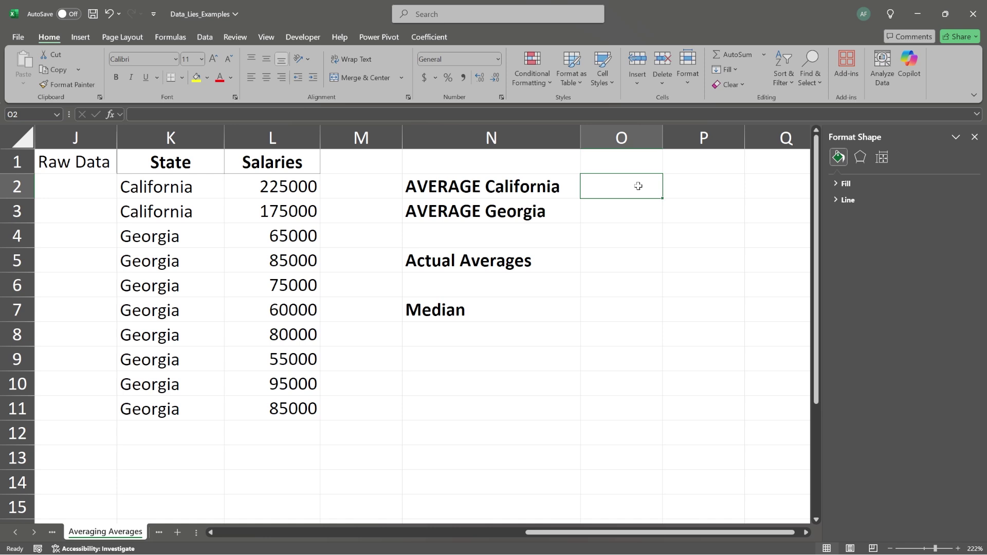
pyautogui.write('=AVERAGE)')
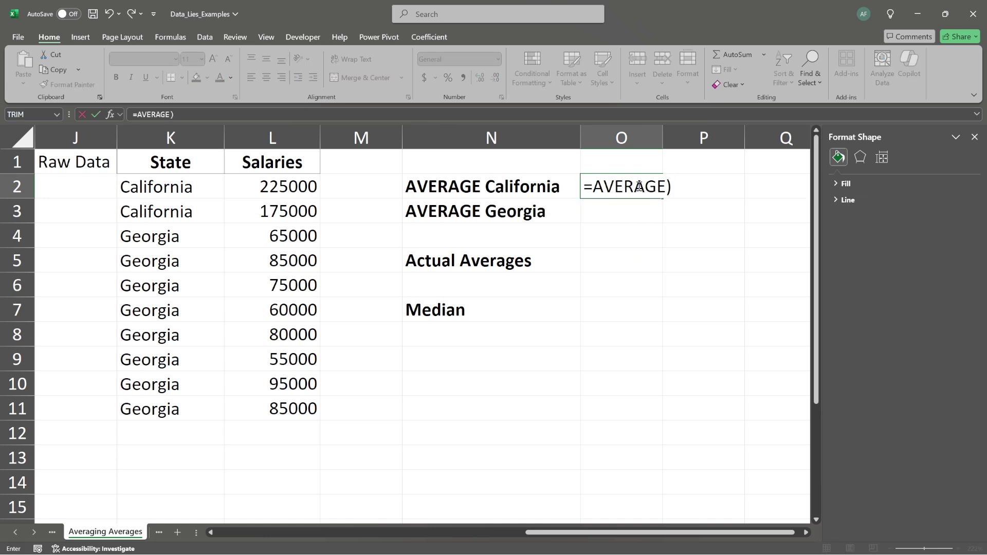
pyautogui.press('BackSpace')
pyautogui.write('(')
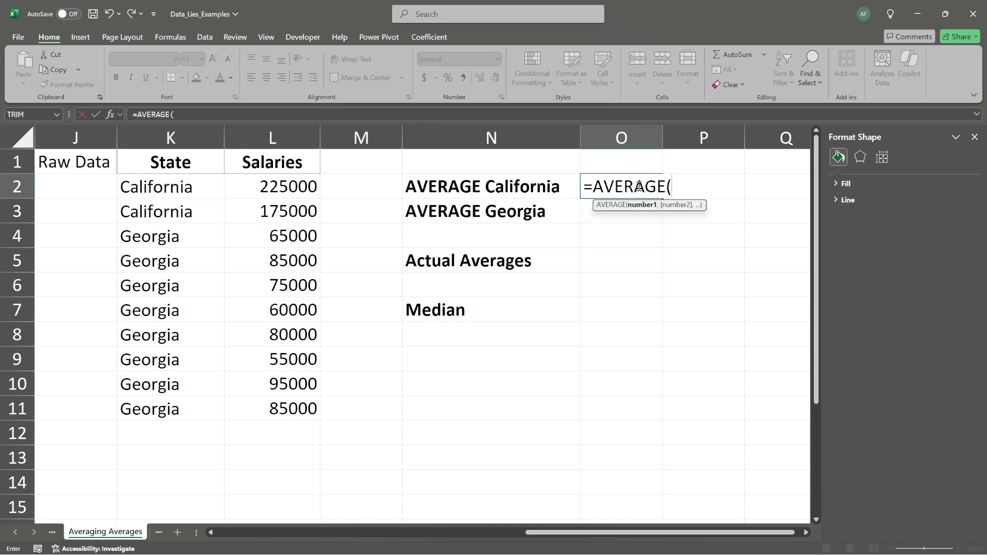
pyautogui.moveTo(278, 186); pyautogui.dragTo(272, 209)
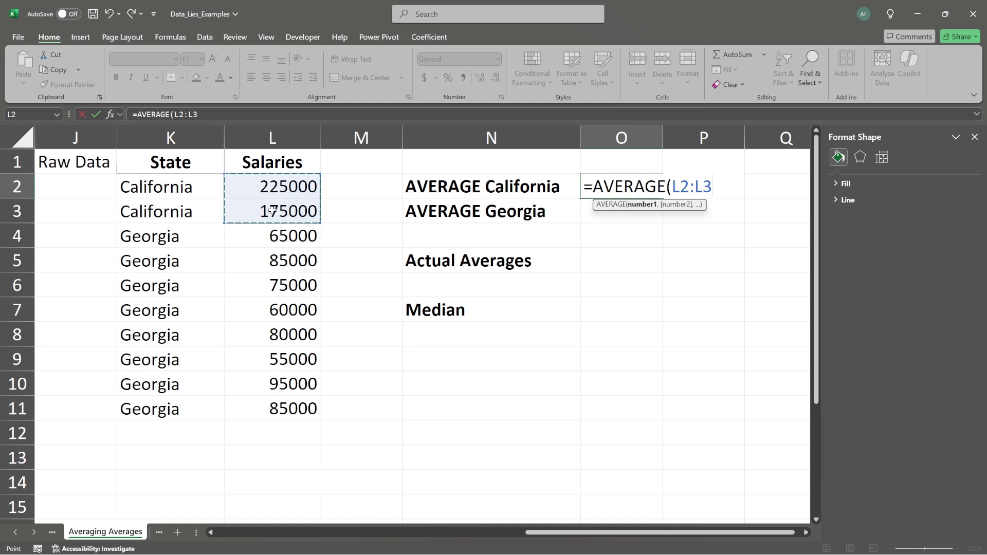
pyautogui.write(')')
pyautogui.press('Return')
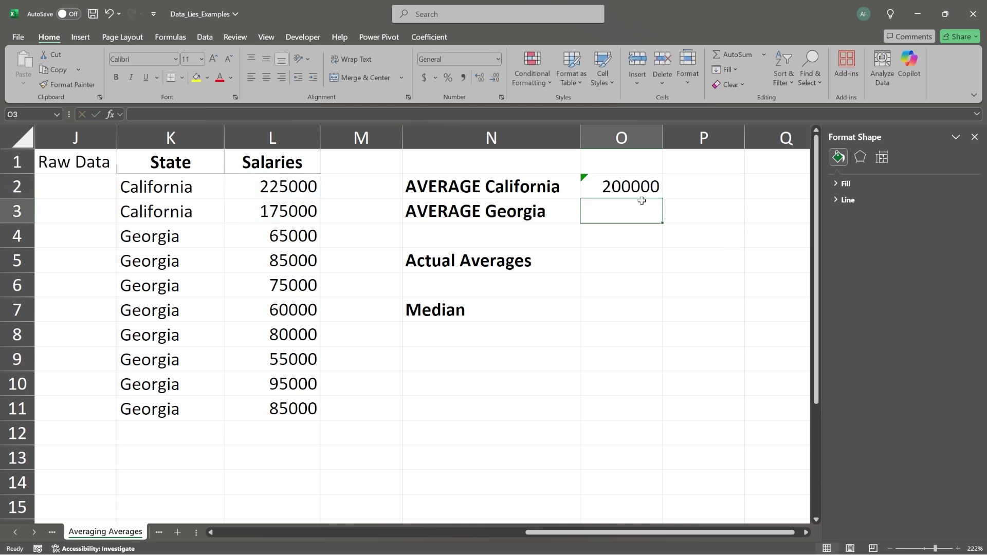
# Enter =AVERAGE(L4:L11) beside AVERAGE Georgia for 75000 and check both state formulas
pyautogui.write('=')
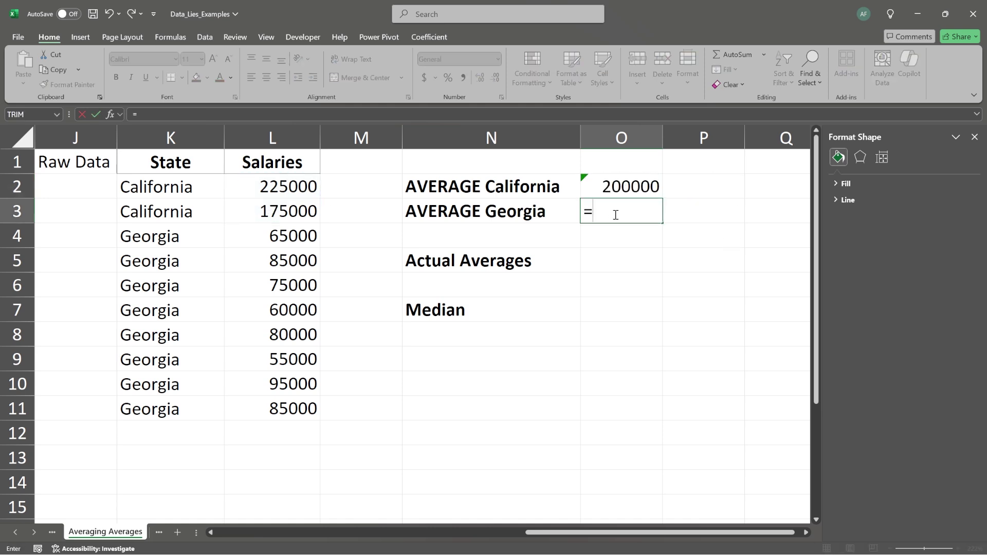
pyautogui.write('AVERAGE)')
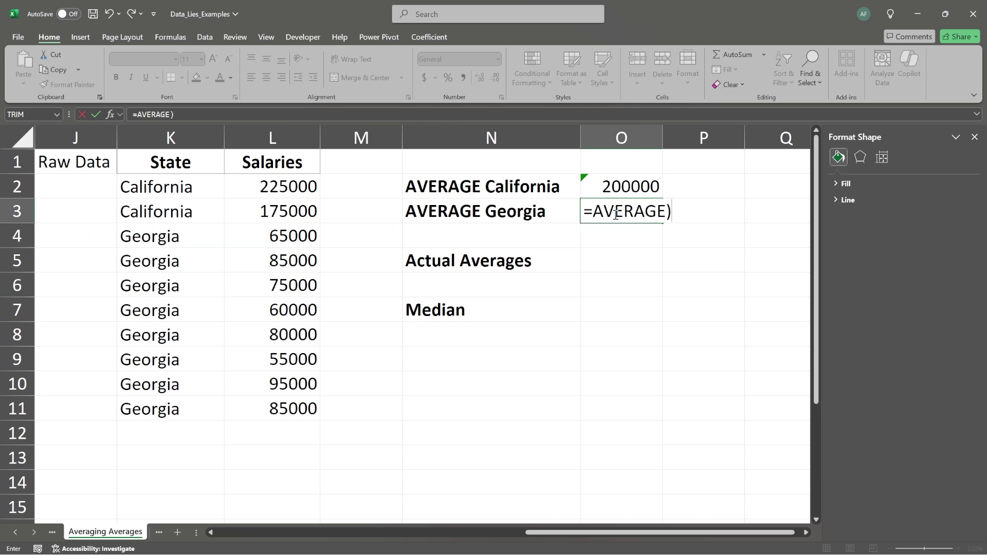
pyautogui.press('BackSpace')
pyautogui.write('(')
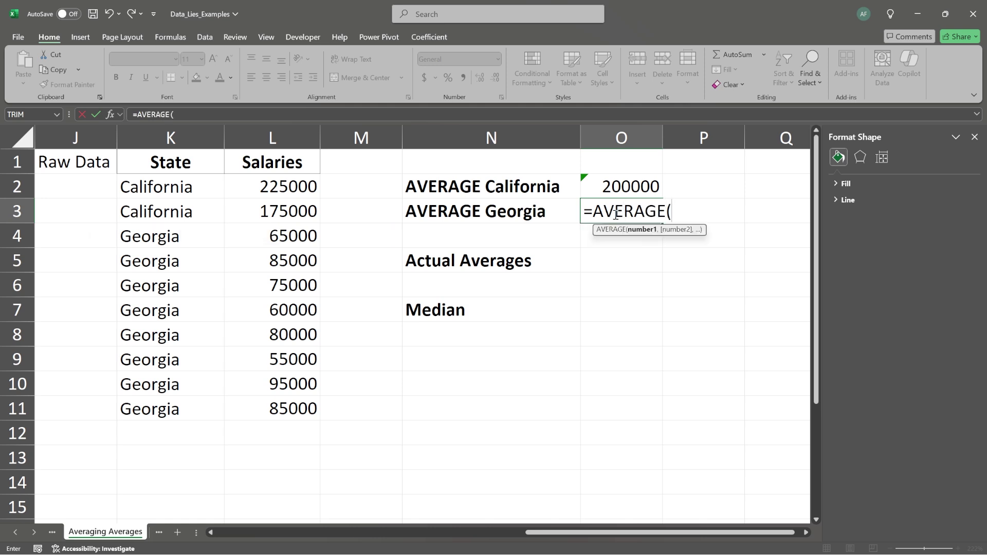
pyautogui.moveTo(279, 242); pyautogui.dragTo(267, 406)
pyautogui.press('Return')
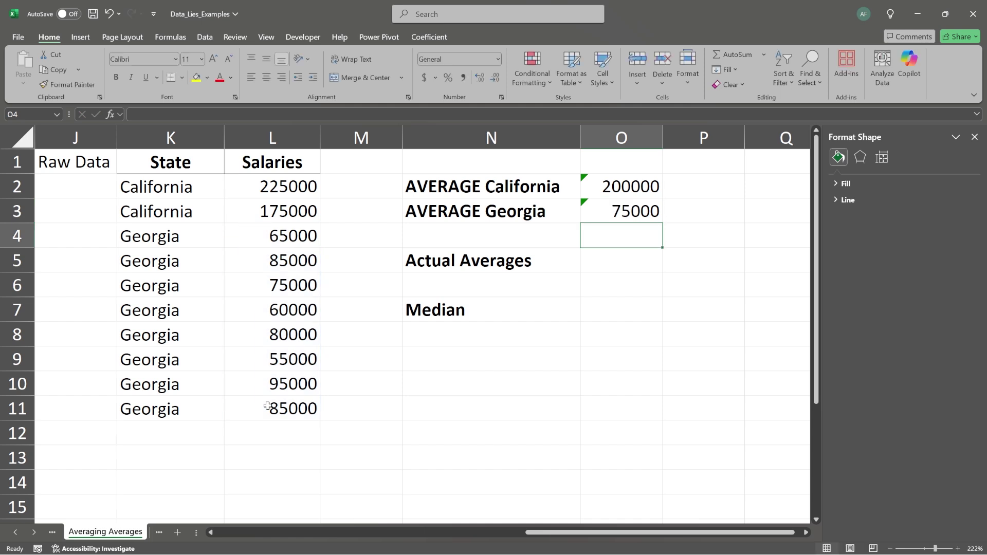
pyautogui.click(625, 182)
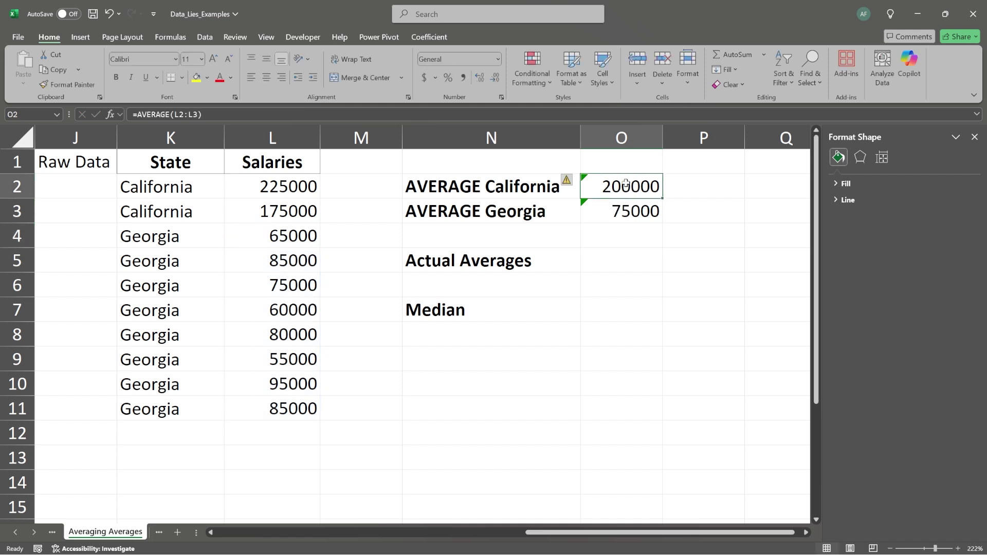
pyautogui.click(623, 211)
pyautogui.moveTo(512, 181); pyautogui.dragTo(602, 214)
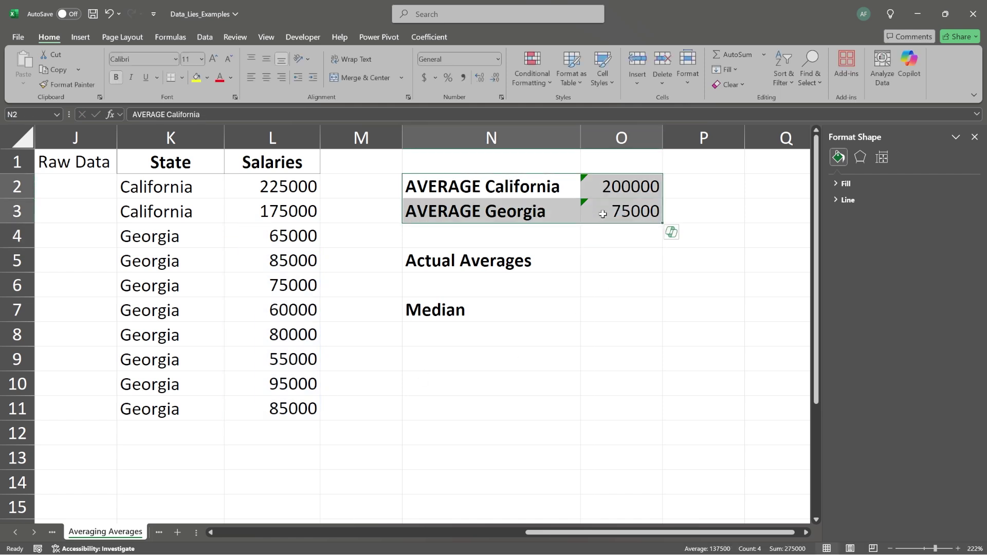
pyautogui.click(613, 263)
# Enter =AVERAGE(L2:L11) beside Actual Averages to average all ten salaries
pyautogui.write('=AV')
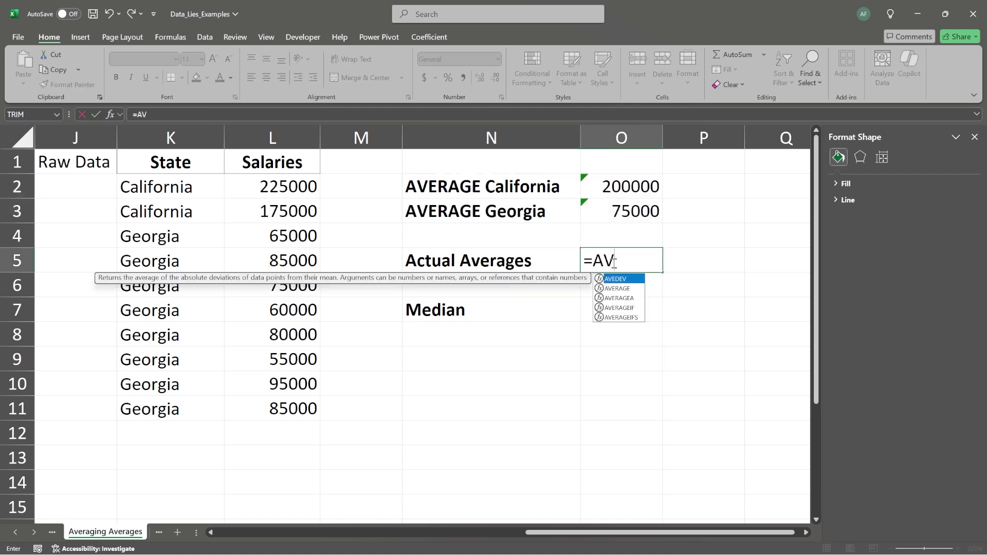
pyautogui.press('Down')
pyautogui.press('Tab')
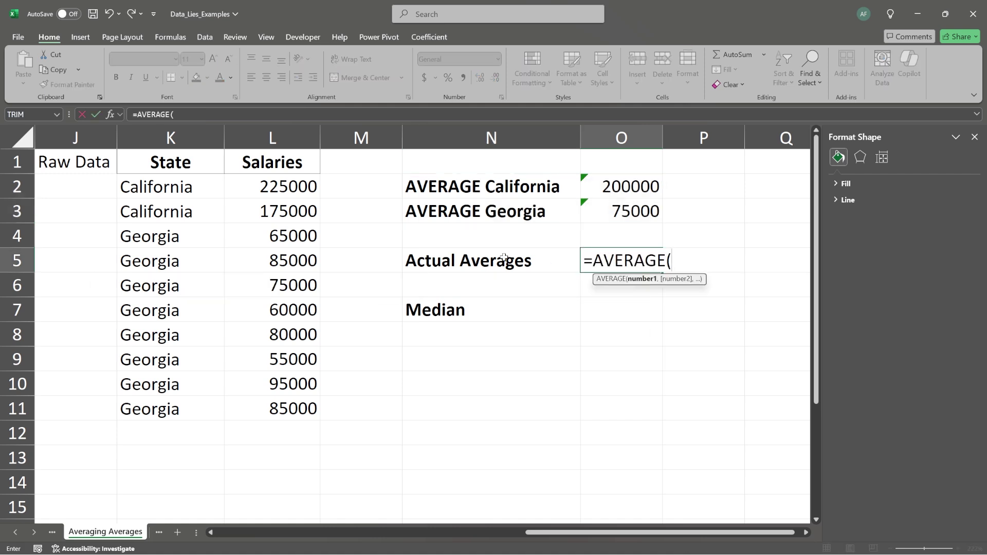
pyautogui.moveTo(280, 189); pyautogui.dragTo(274, 404)
pyautogui.write(')')
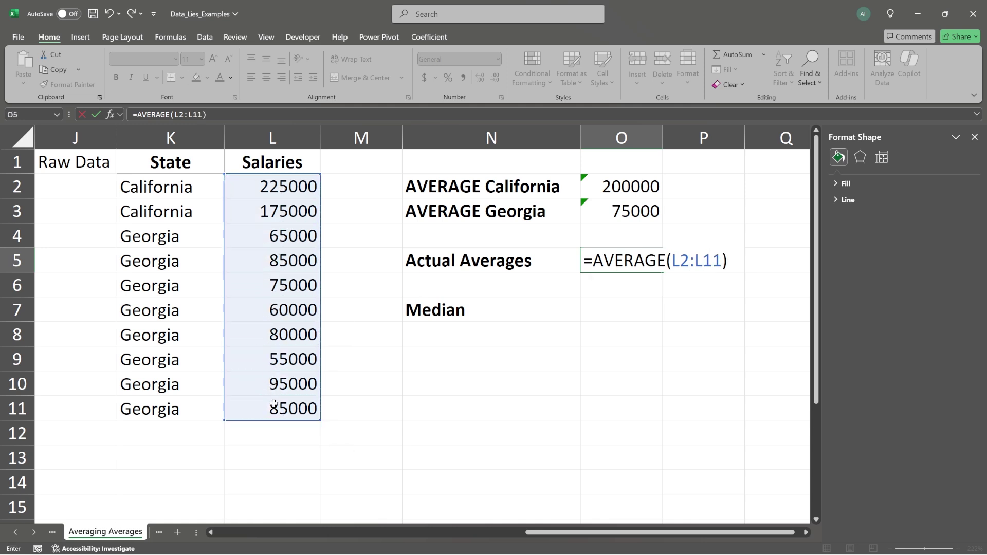
pyautogui.press('Return')
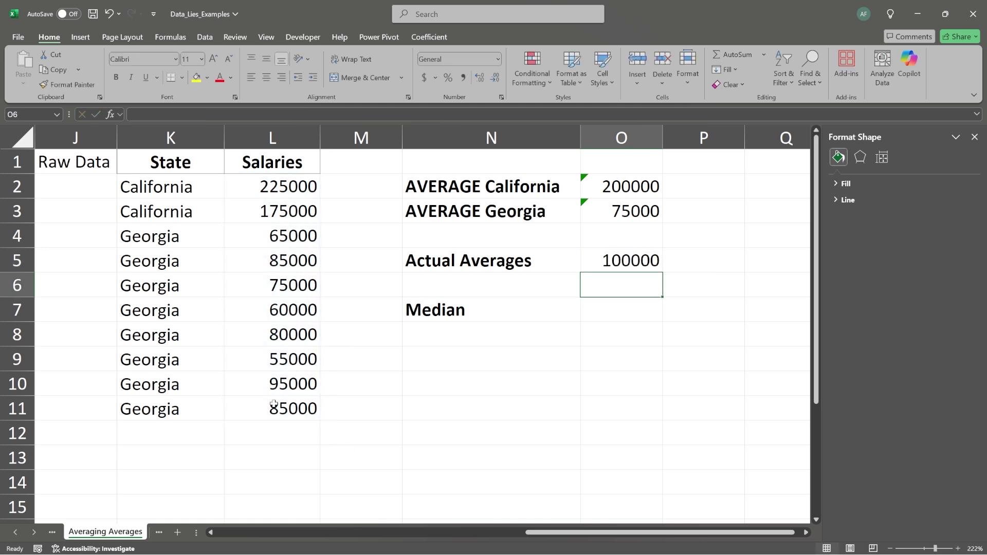
# Compare the 100000 actual average with the 137500 average of averages and state averages
pyautogui.click(625, 261)
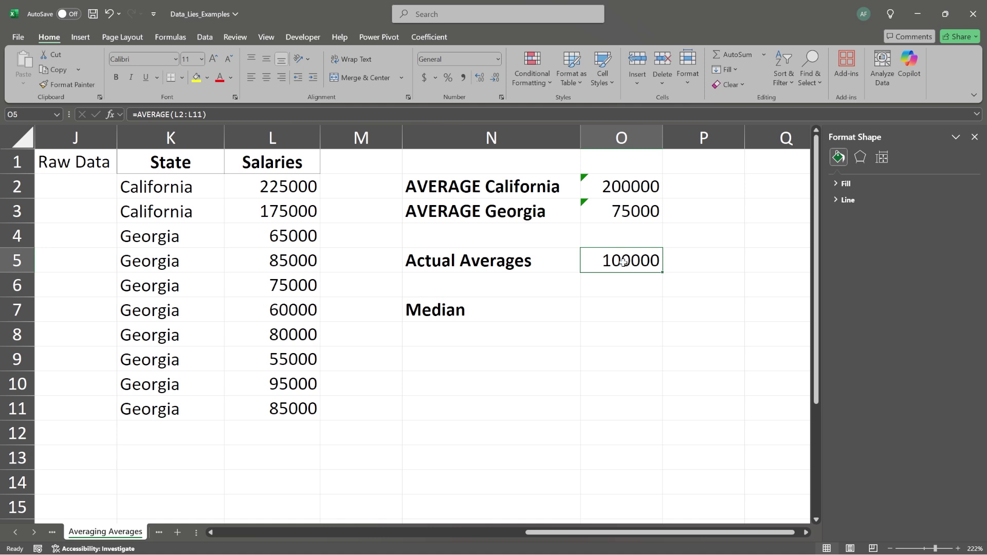
pyautogui.hscroll(-10, 623, 260)
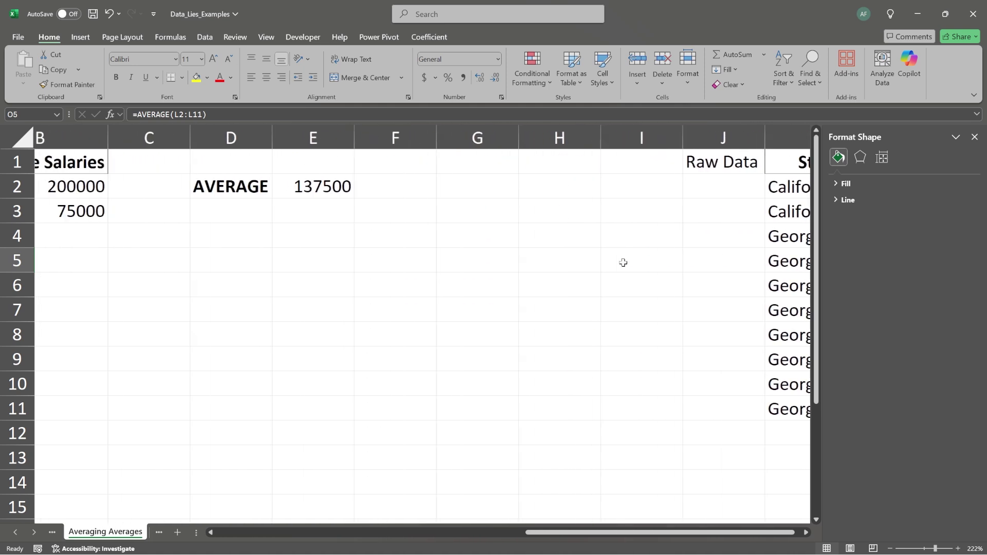
pyautogui.click(339, 190)
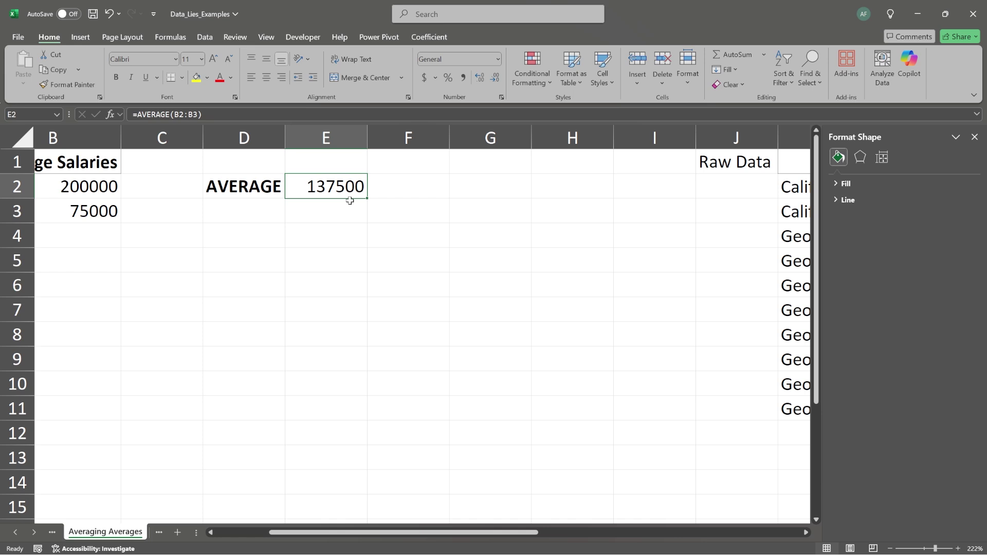
pyautogui.hscroll(10, 349, 201)
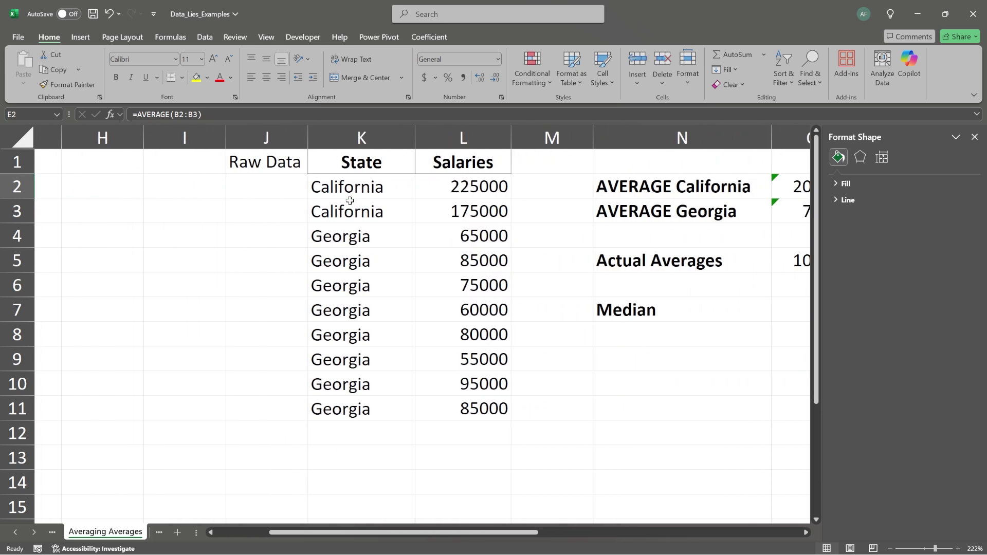
pyautogui.hscroll(1, 350, 201)
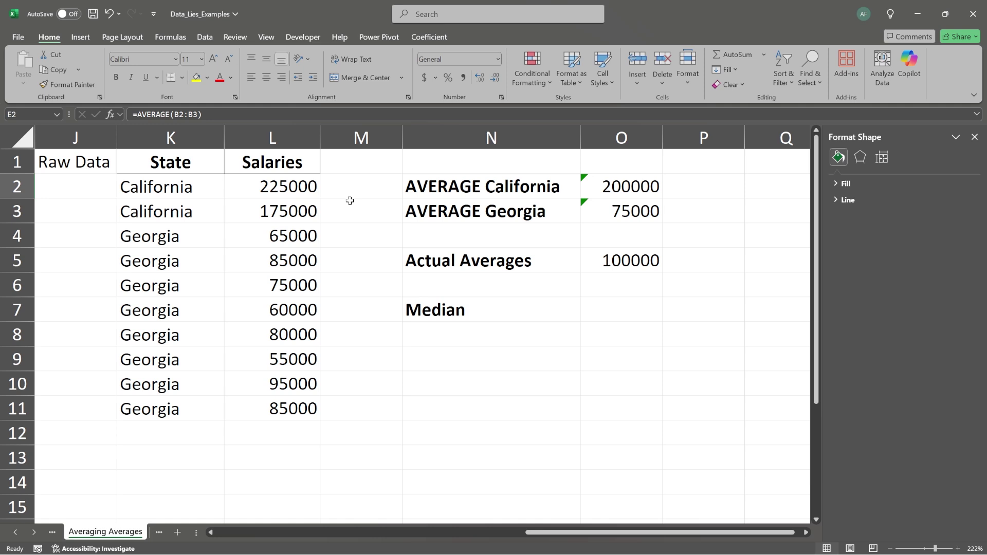
pyautogui.moveTo(536, 256); pyautogui.dragTo(593, 257)
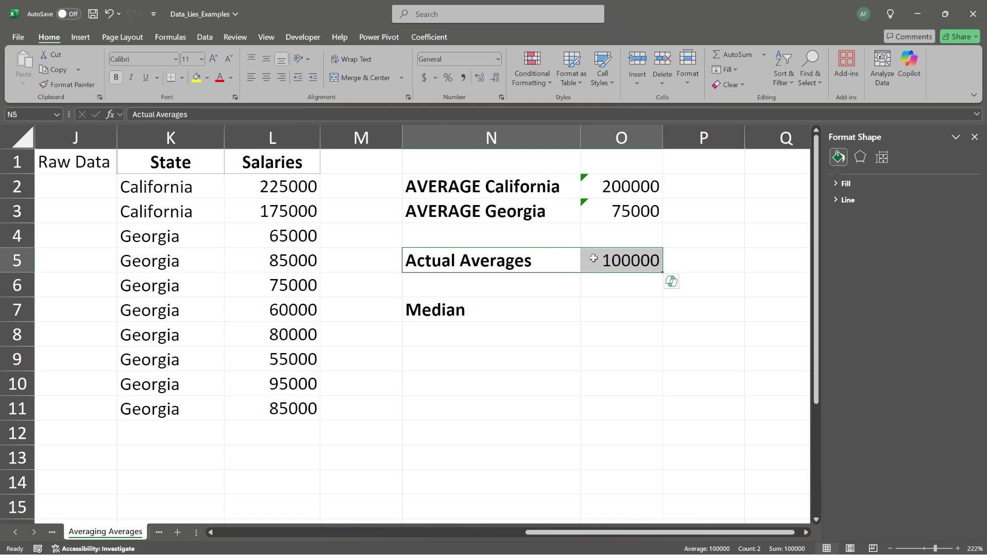
pyautogui.moveTo(513, 182); pyautogui.dragTo(621, 220)
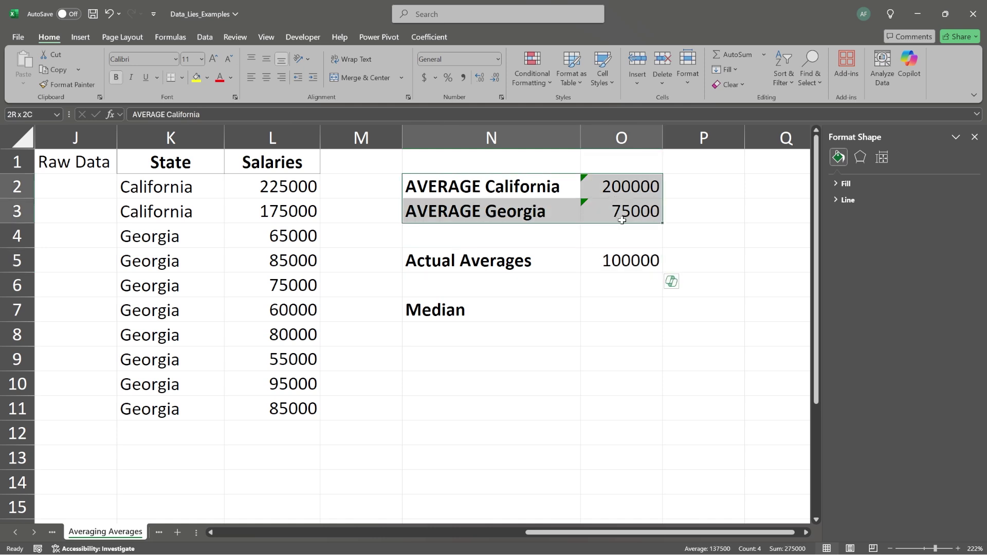
pyautogui.click(610, 237)
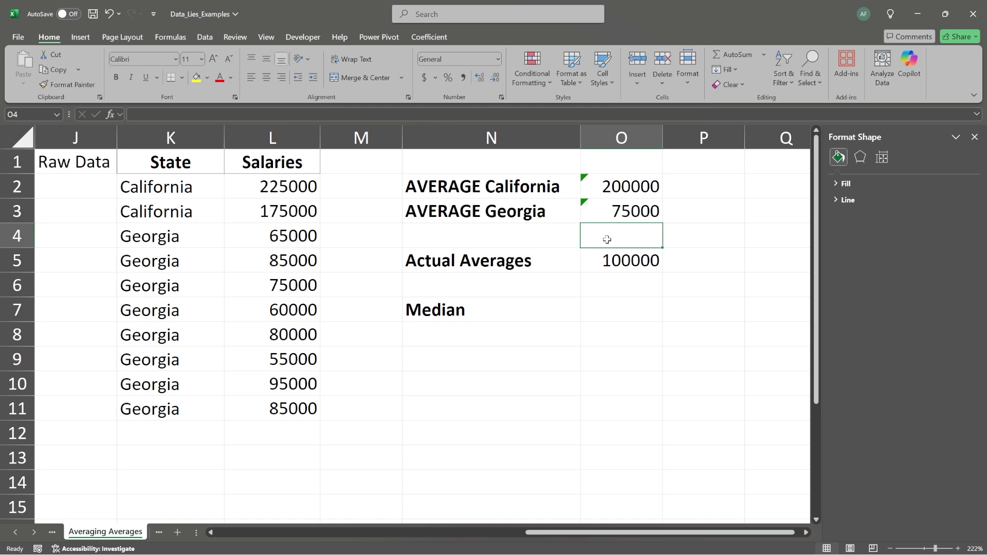
pyautogui.moveTo(531, 262); pyautogui.dragTo(590, 255)
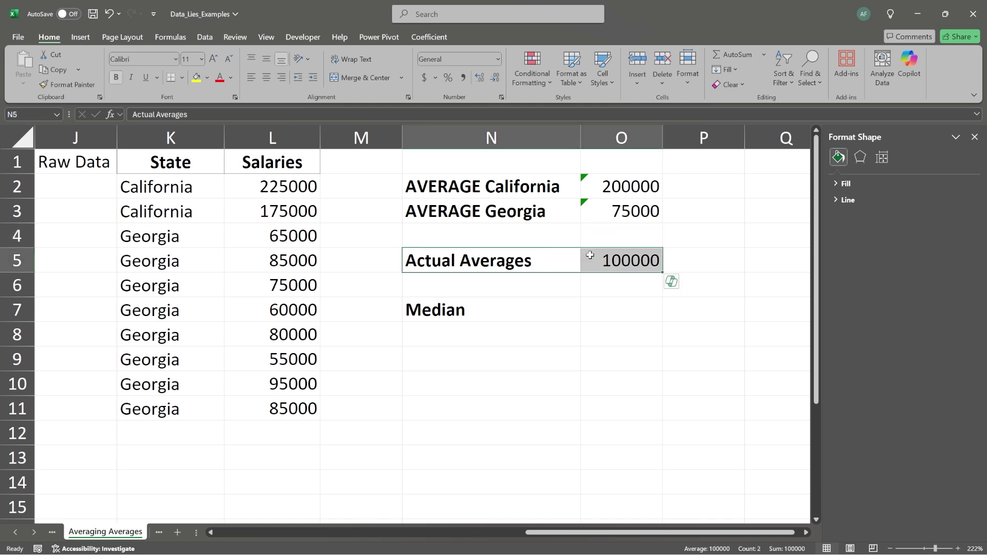
pyautogui.moveTo(260, 184); pyautogui.dragTo(261, 421)
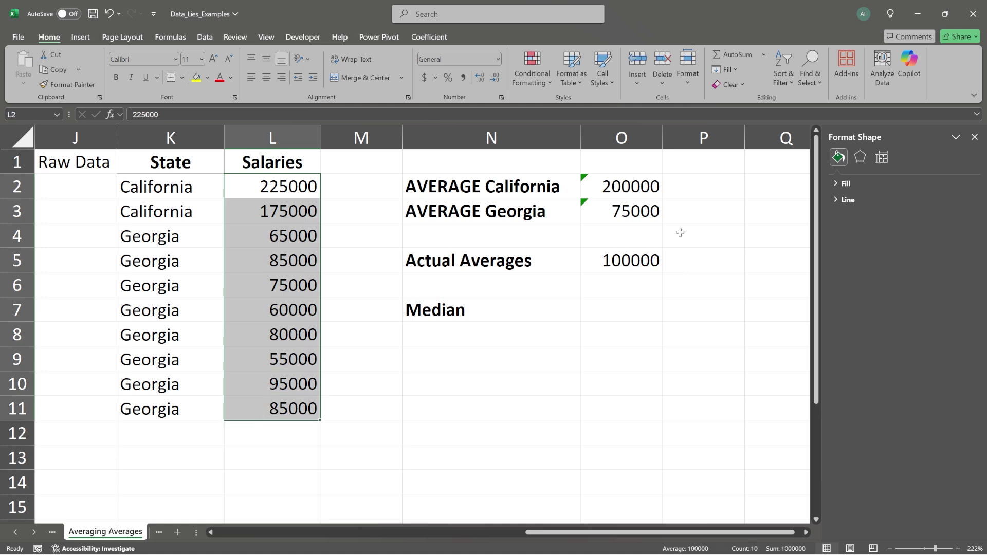
pyautogui.click(633, 260)
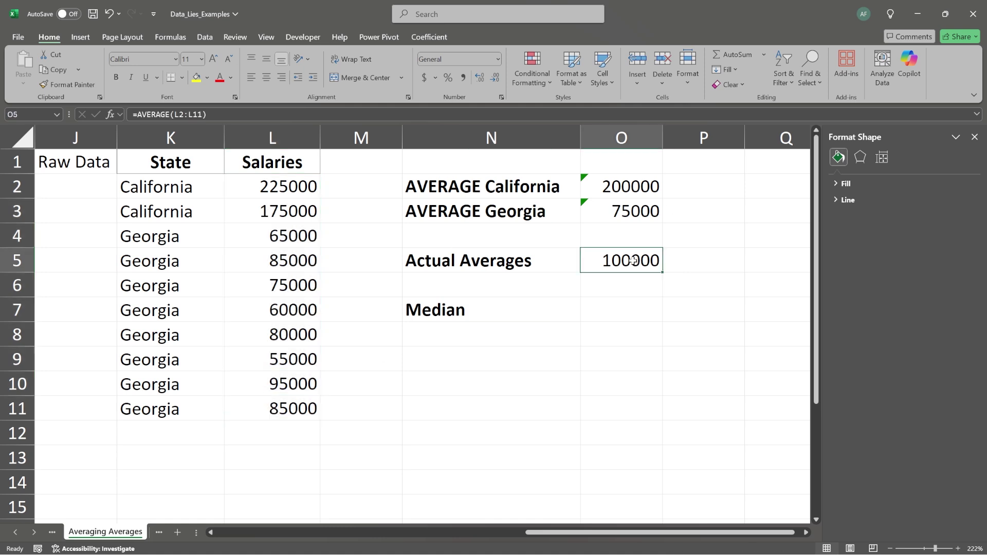
pyautogui.click(272, 410)
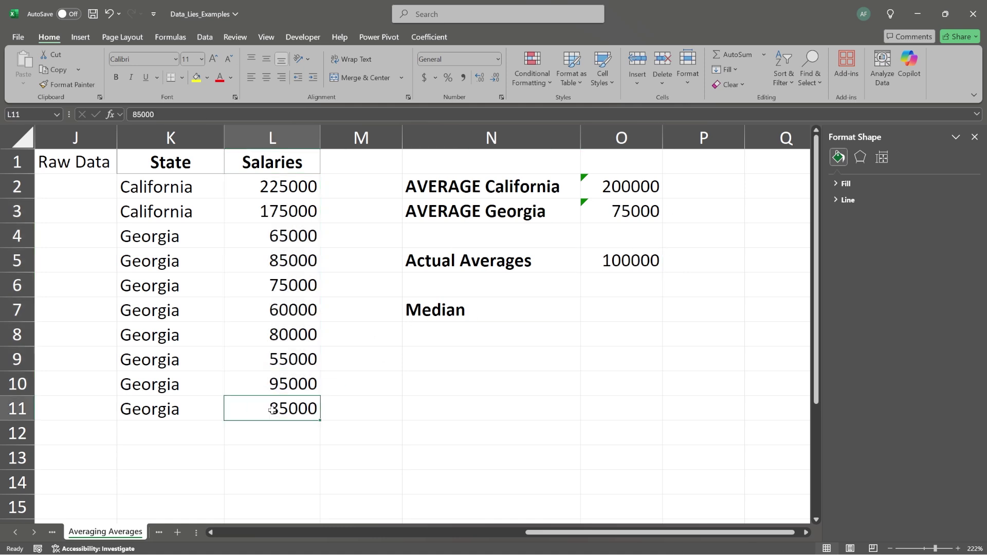
pyautogui.moveTo(273, 409); pyautogui.dragTo(281, 191)
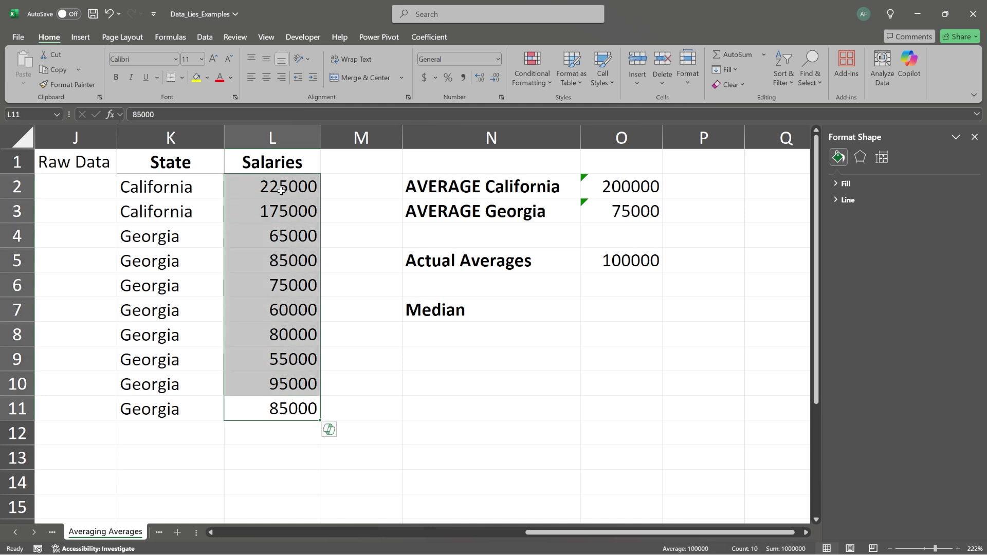
pyautogui.click(631, 262)
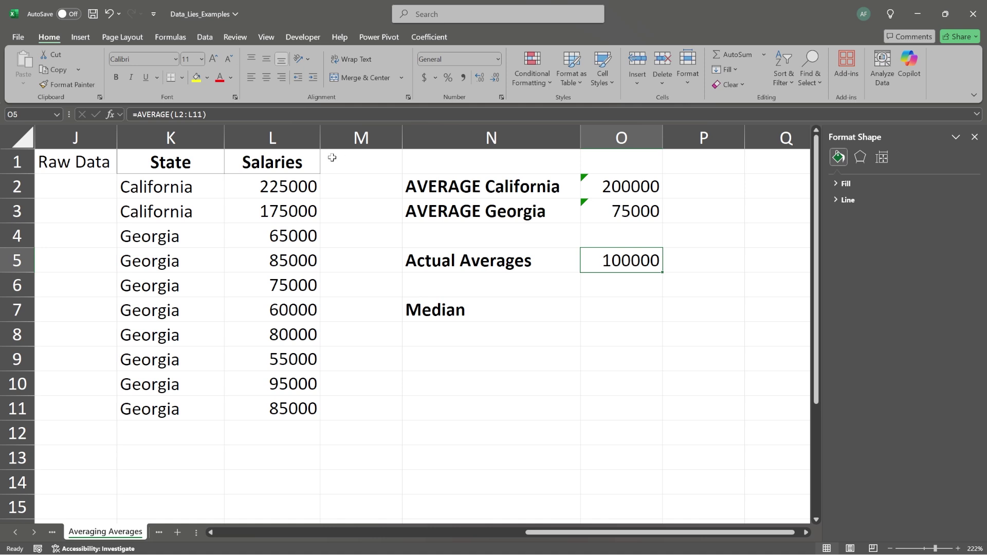
pyautogui.click(295, 206)
pyautogui.click(287, 192)
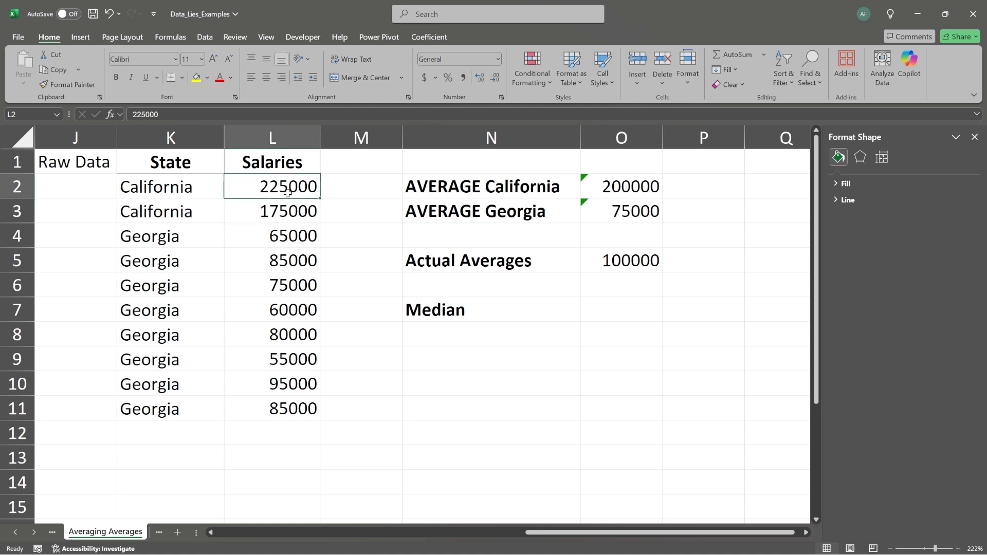
pyautogui.click(286, 385)
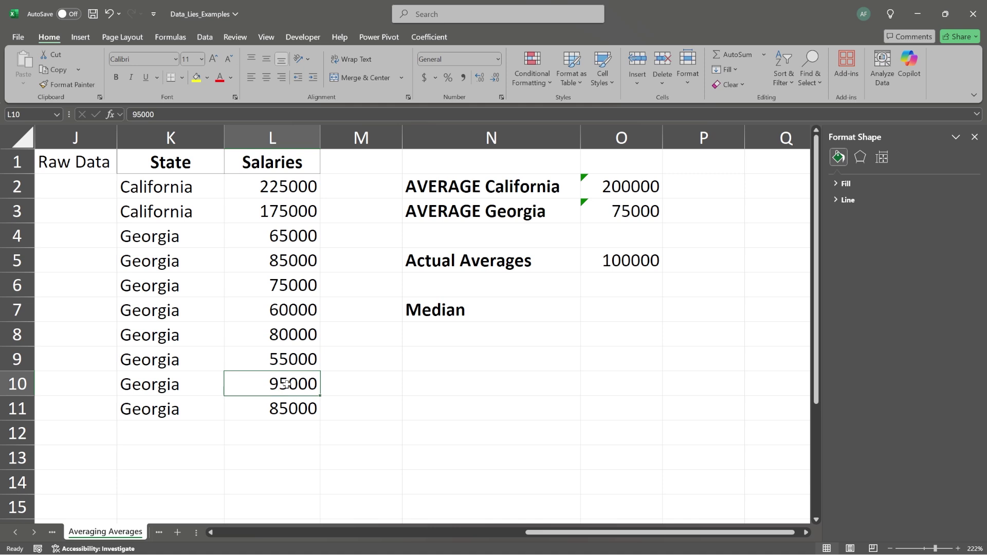
pyautogui.click(286, 409)
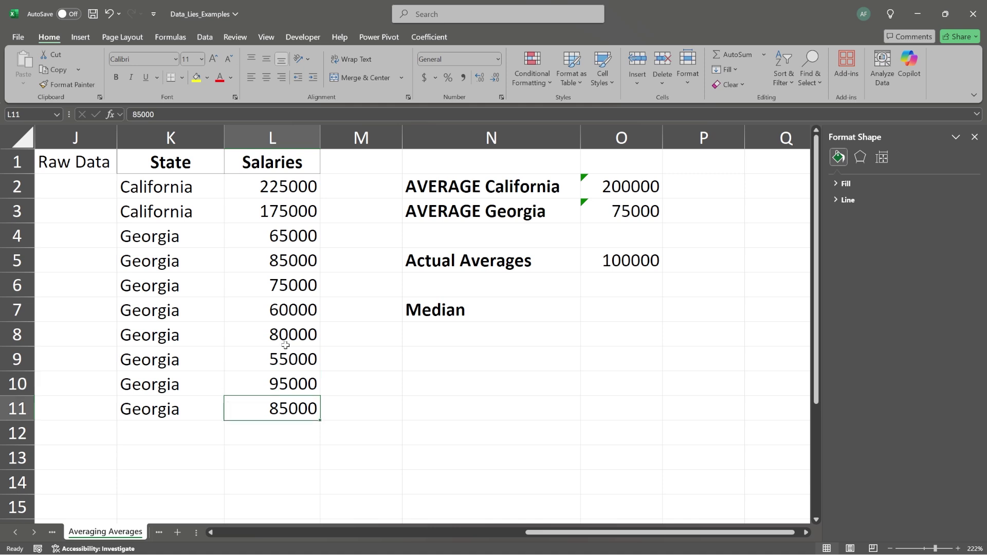
pyautogui.click(288, 318)
pyautogui.press('Up')
pyautogui.click(635, 260)
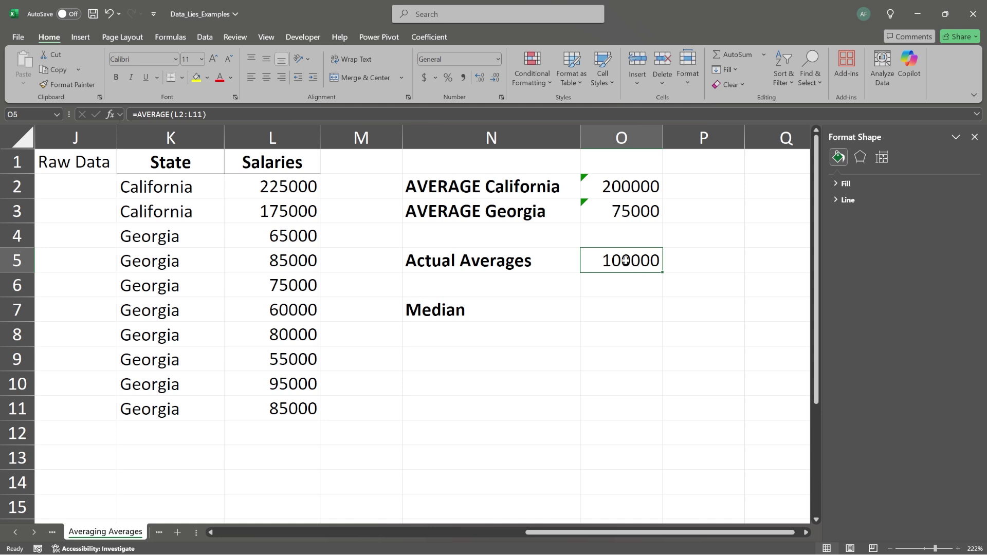
# Enter =MEDIAN(L2:L11) in O7 beside the Median label, returning 82500
pyautogui.click(622, 310)
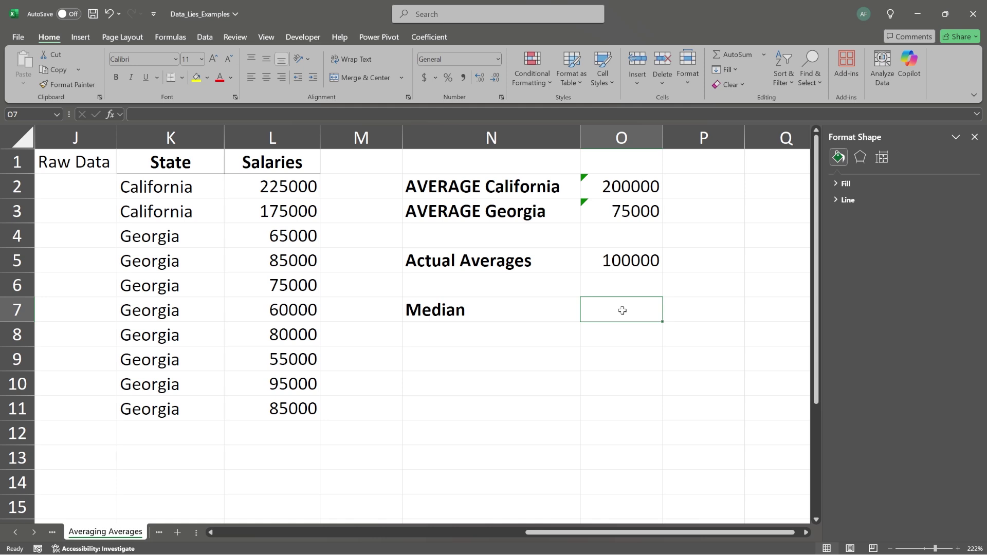
pyautogui.write('=MEDI')
pyautogui.press('Left')
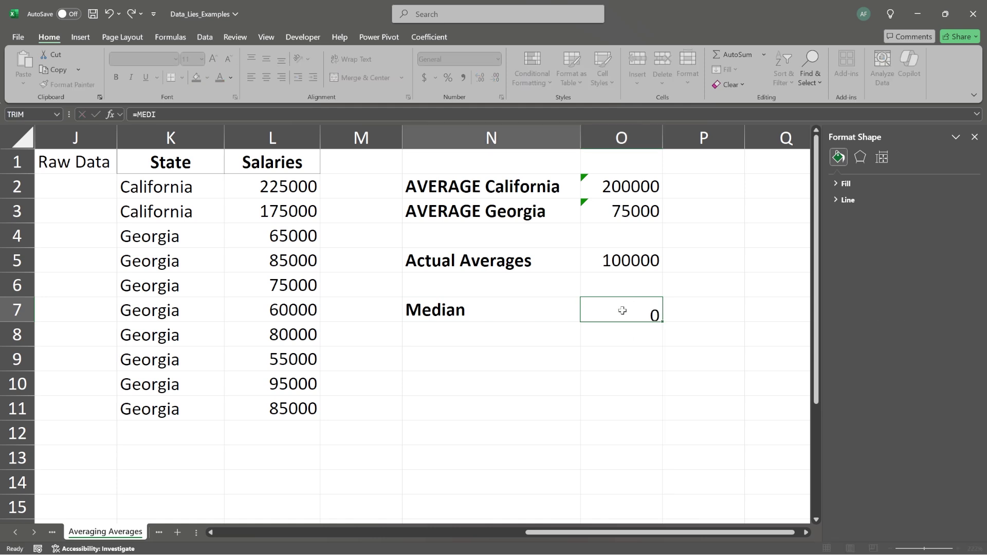
pyautogui.click(622, 309)
pyautogui.write('=MEDI')
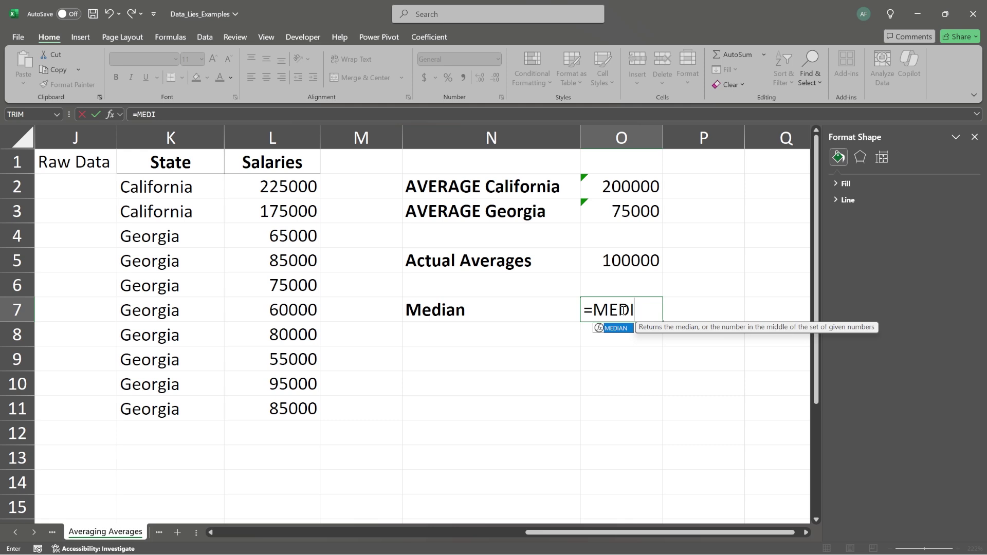
pyautogui.press('Tab')
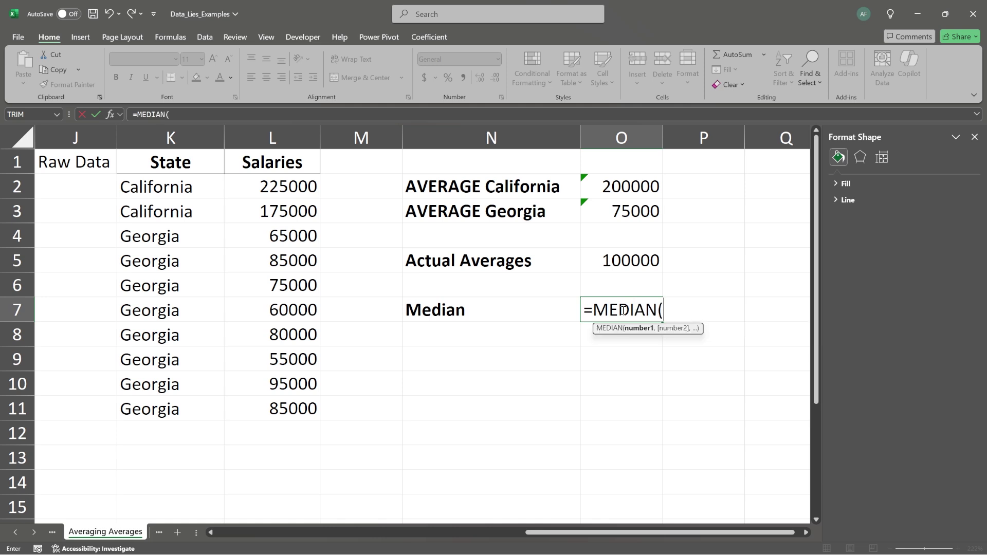
pyautogui.moveTo(269, 188); pyautogui.dragTo(263, 406)
pyautogui.write(')')
pyautogui.press('Return')
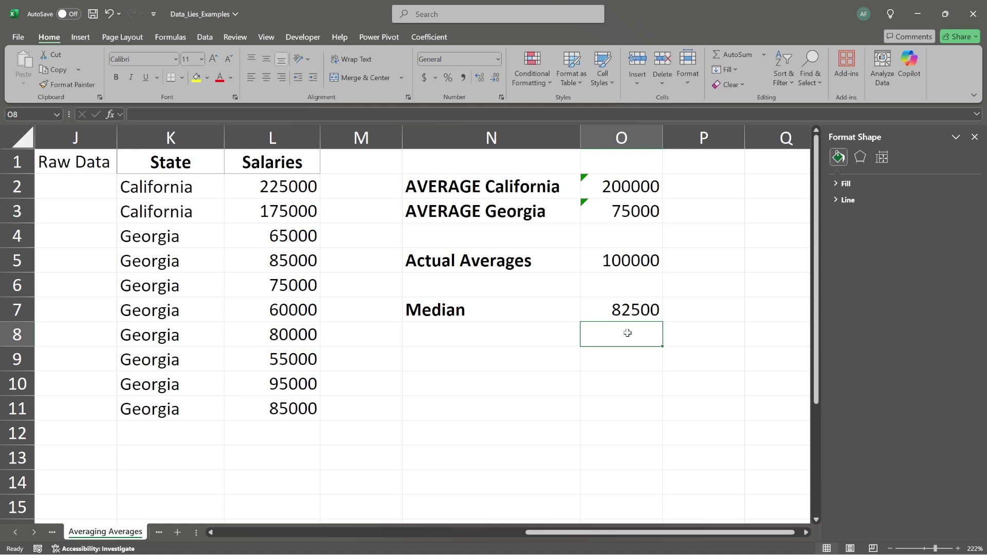
pyautogui.click(627, 307)
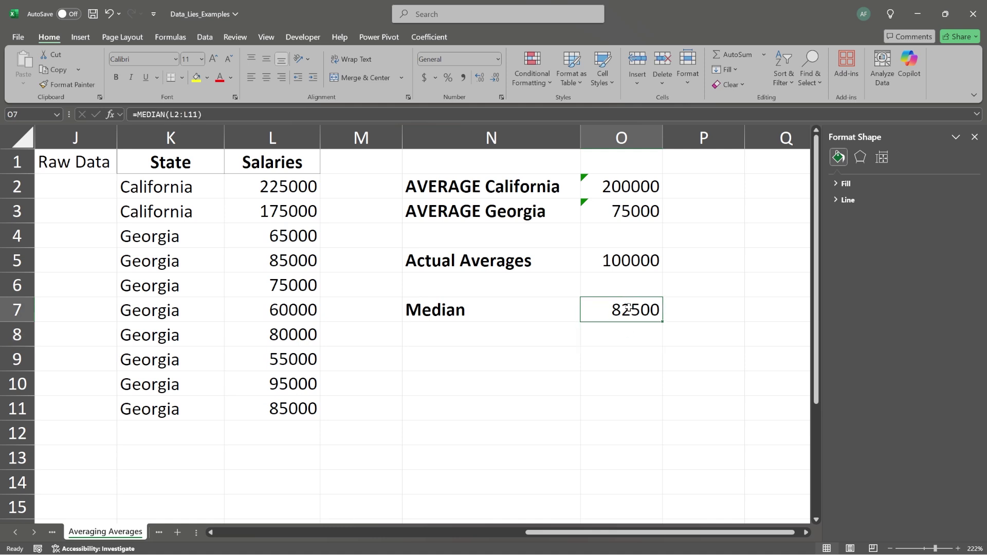
# Turn on filters for the State and Salaries columns and sort salaries smallest to largest
pyautogui.click(170, 140)
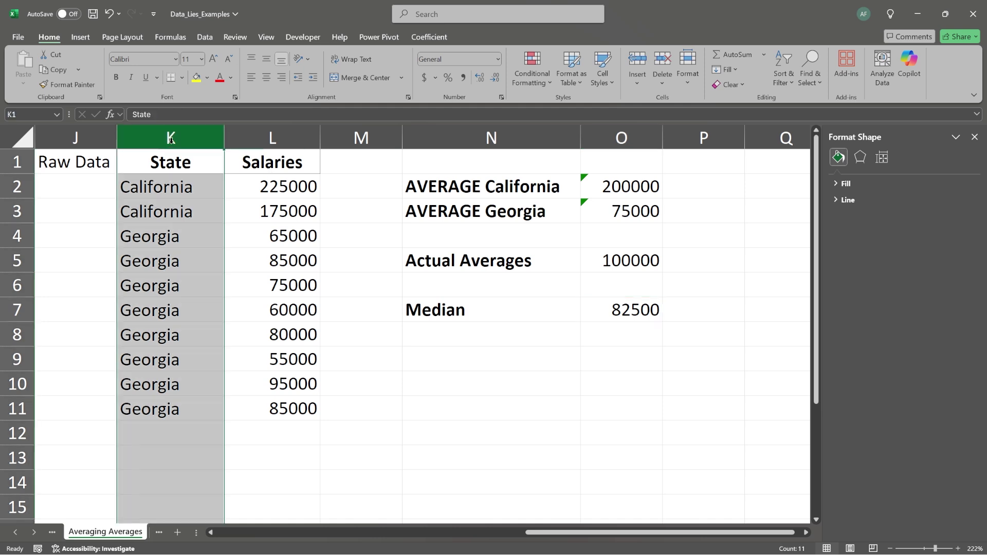
pyautogui.keyDown('shift'); pyautogui.click(273, 138); pyautogui.keyUp('shift')
pyautogui.click(205, 37)
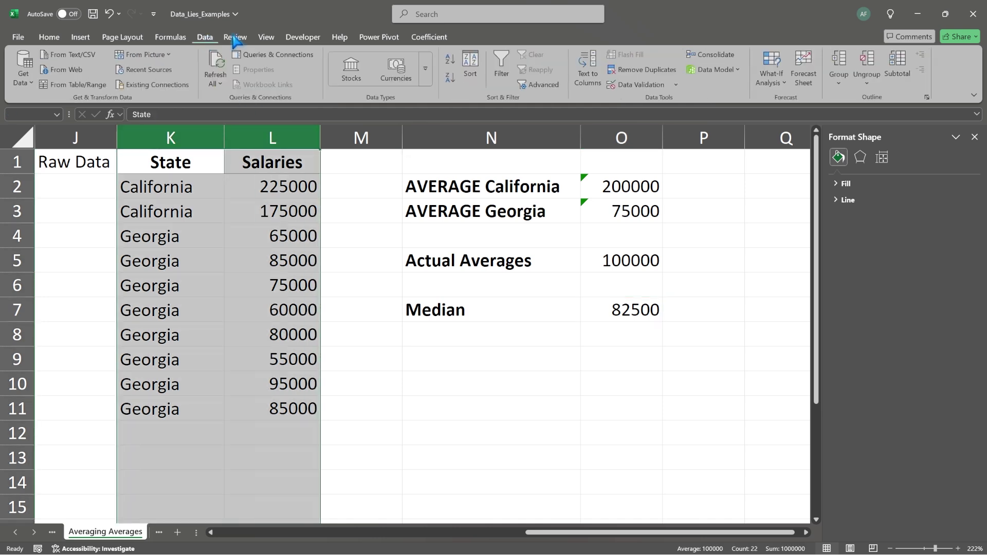
pyautogui.click(504, 72)
pyautogui.click(299, 208)
pyautogui.click(315, 167)
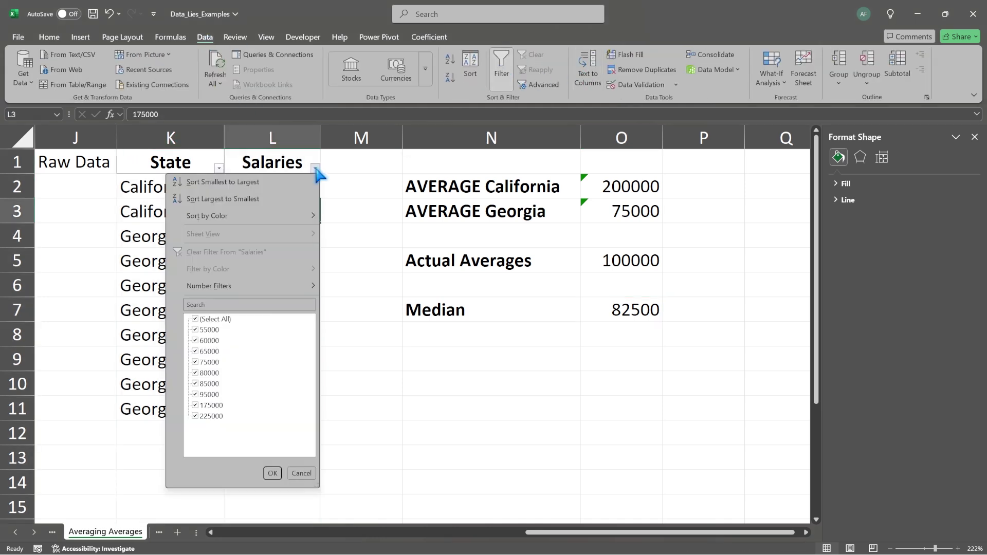
pyautogui.click(261, 182)
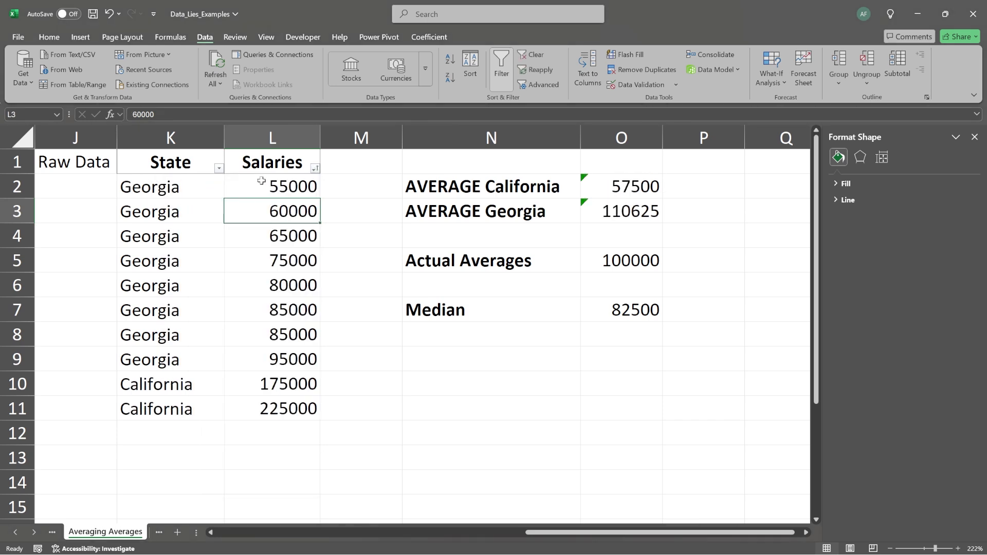
# Check the state averages, now 57500 for California and 110625 for Georgia
pyautogui.moveTo(636, 189); pyautogui.dragTo(547, 206)
pyautogui.click(623, 182)
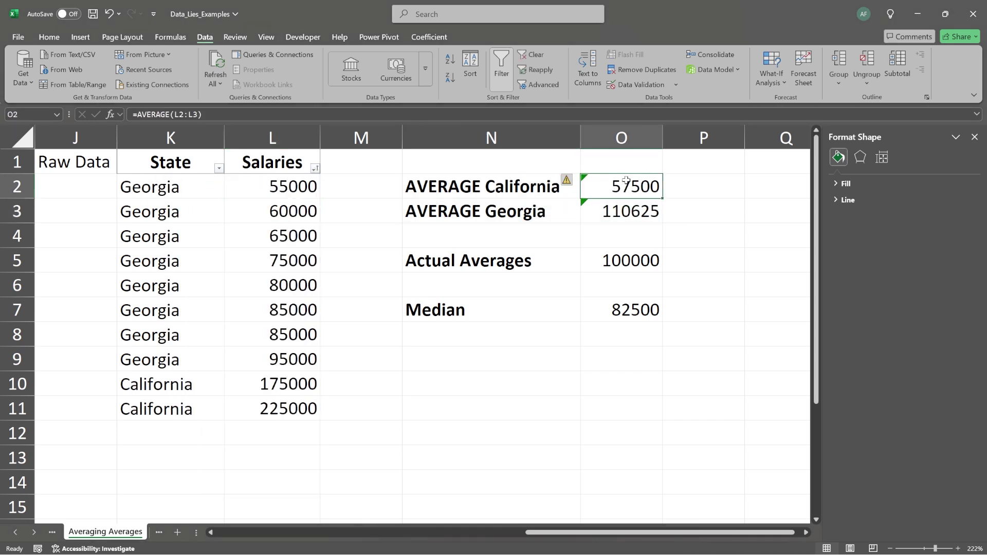
pyautogui.click(626, 215)
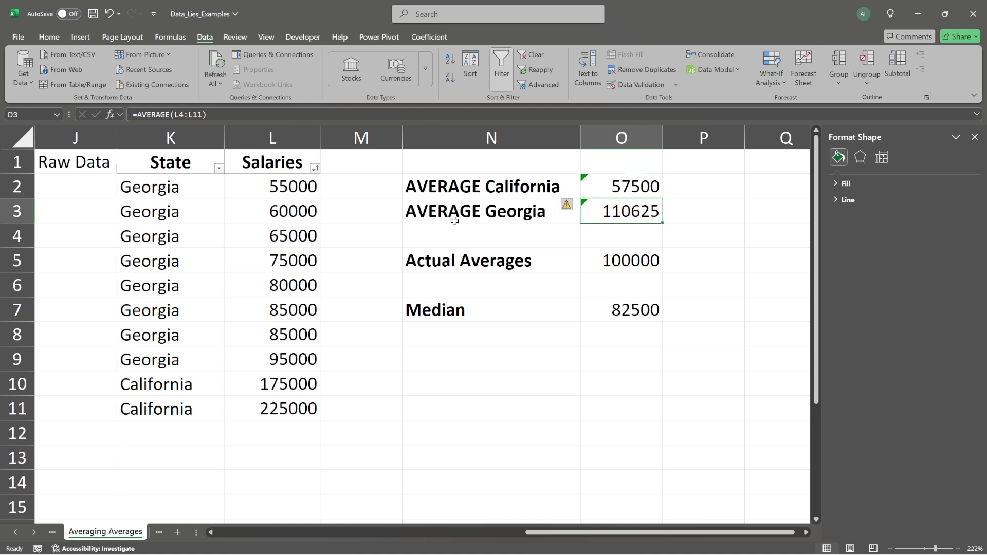
pyautogui.click(264, 192)
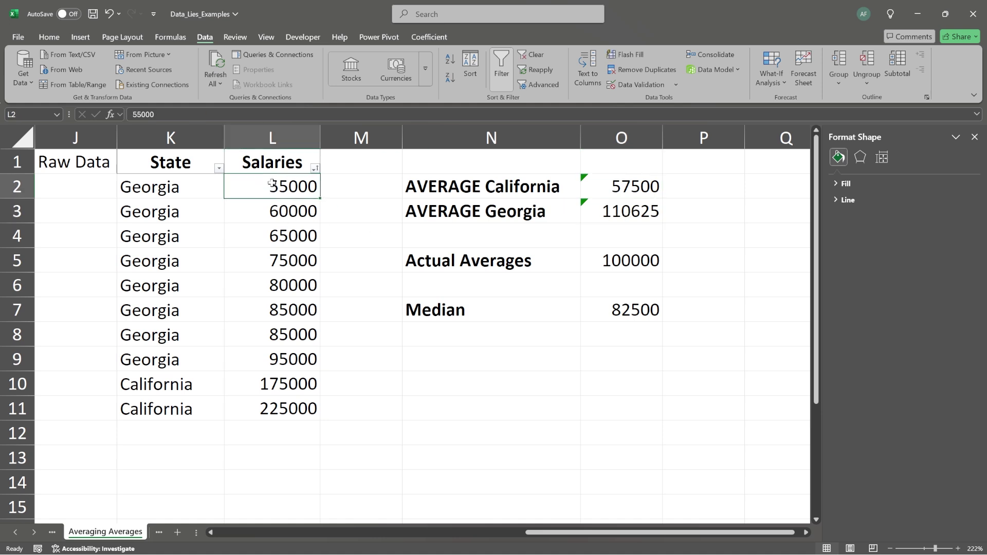
pyautogui.moveTo(264, 191); pyautogui.dragTo(290, 399)
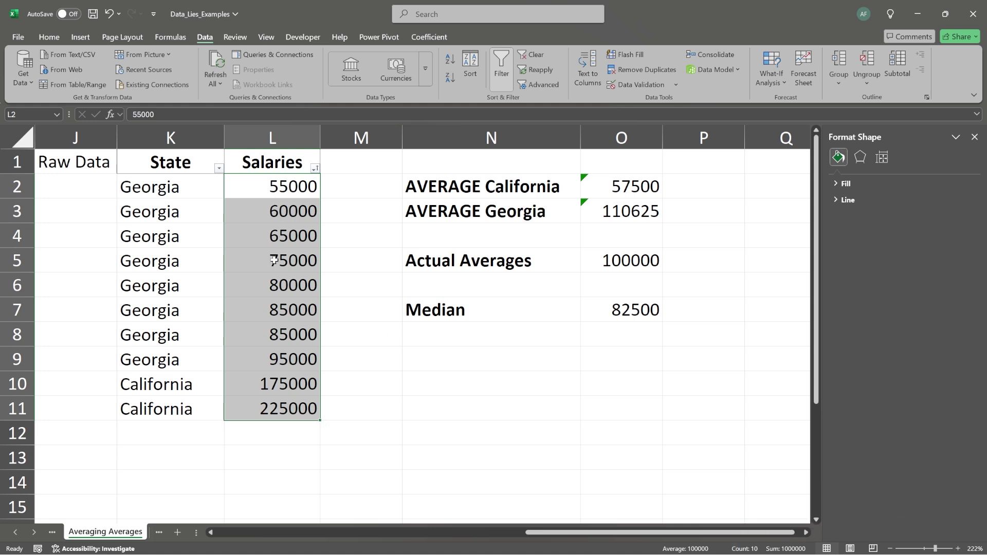
pyautogui.click(274, 281)
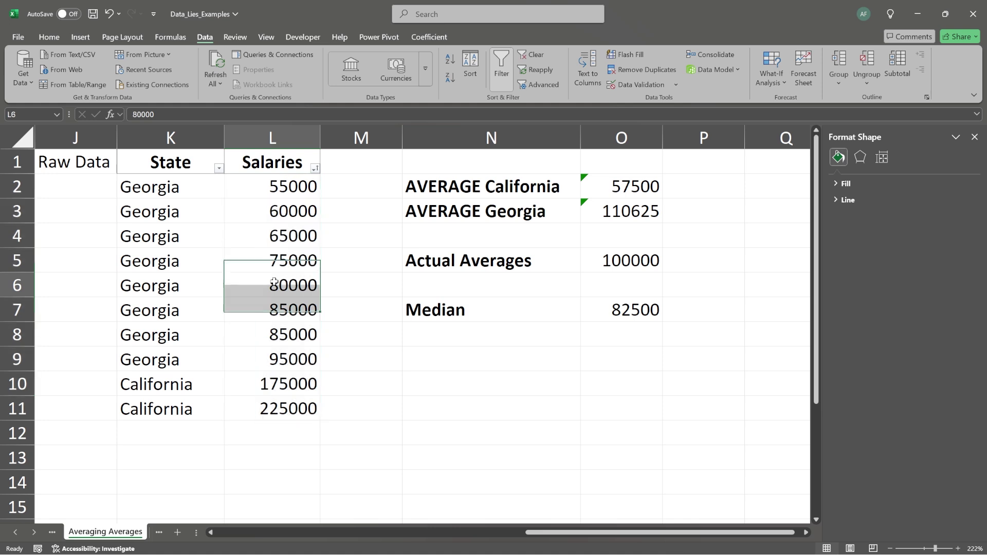
pyautogui.click(276, 311)
pyautogui.click(285, 292)
pyautogui.click(285, 304)
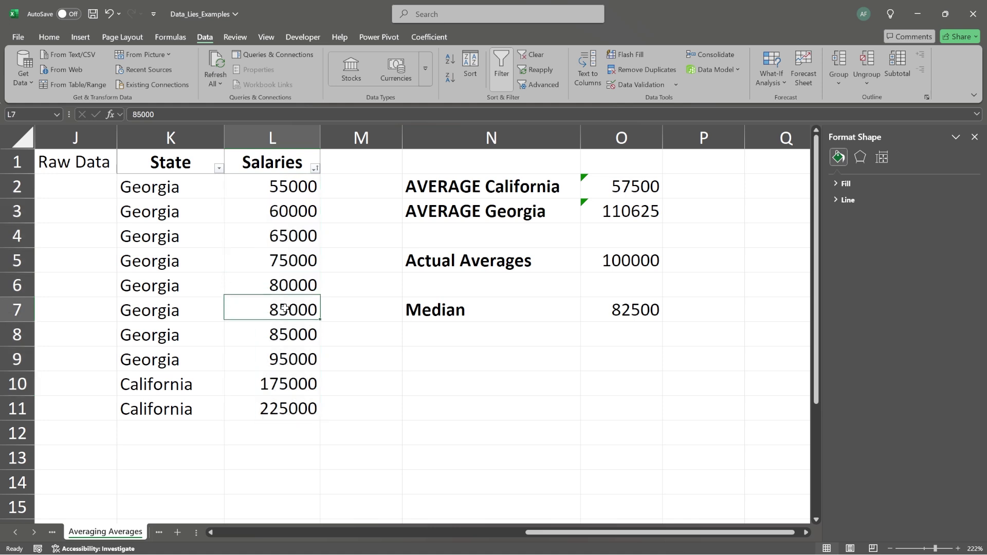
pyautogui.click(285, 291)
pyautogui.moveTo(271, 288); pyautogui.dragTo(271, 307)
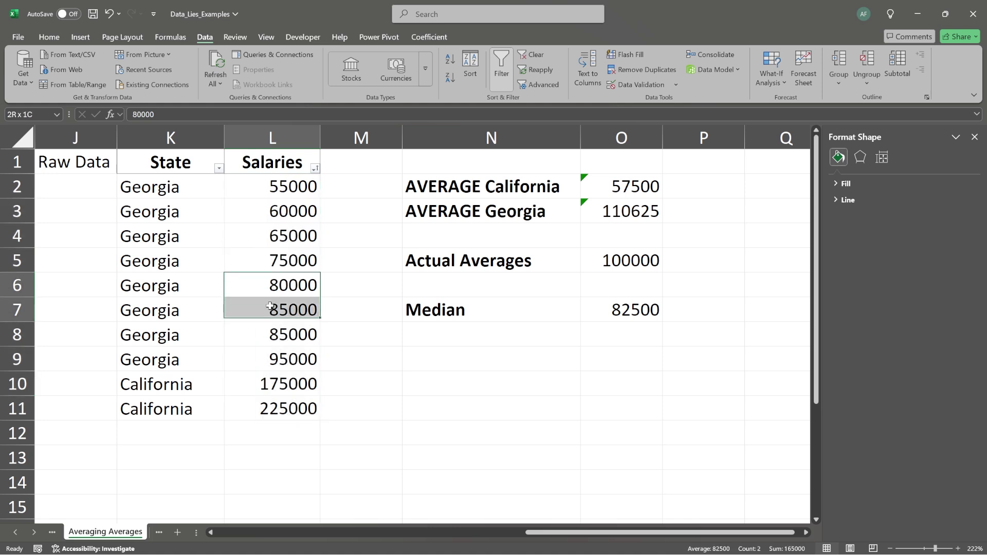
pyautogui.click(622, 307)
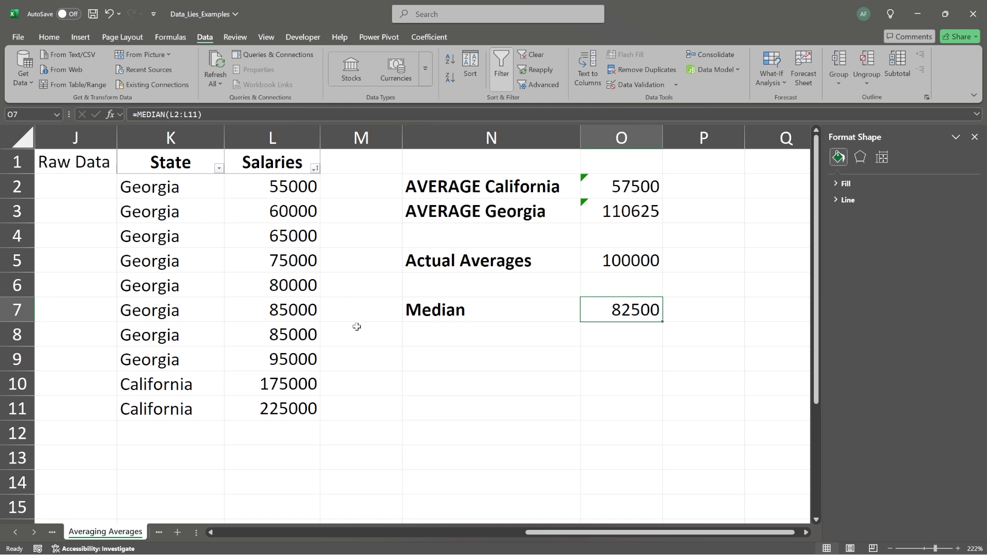
pyautogui.click(636, 260)
# Change the 225000 salary in L11 to 11225000, lifting Actual Averages to 1200000
pyautogui.doubleClick(258, 409)
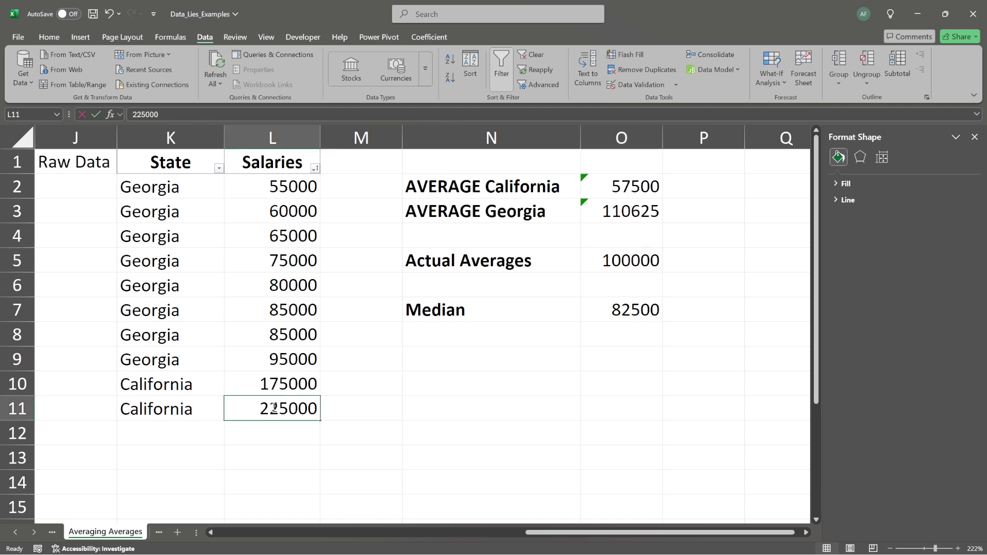
pyautogui.write('11')
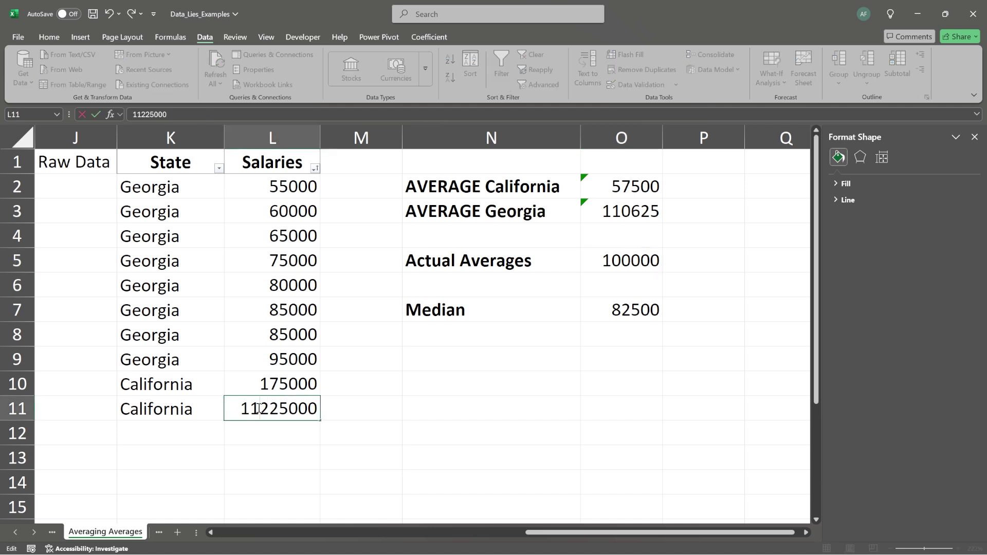
pyautogui.click(363, 360)
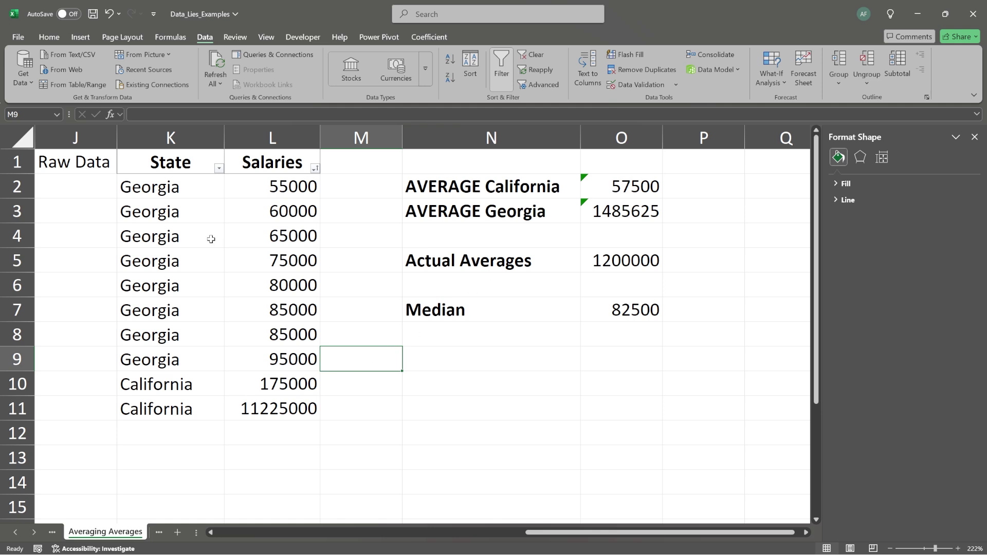
pyautogui.moveTo(175, 186); pyautogui.dragTo(271, 422)
pyautogui.click(597, 267)
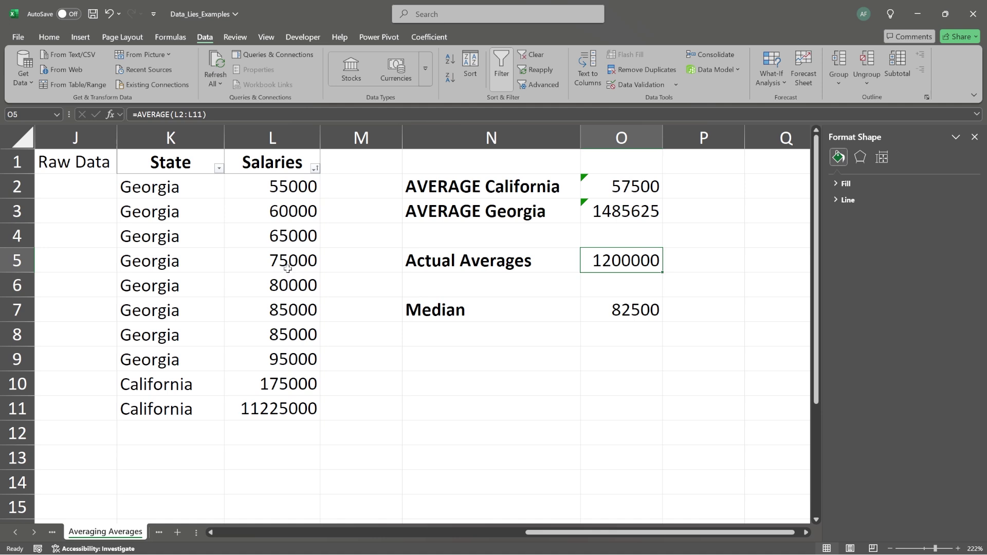
pyautogui.click(622, 309)
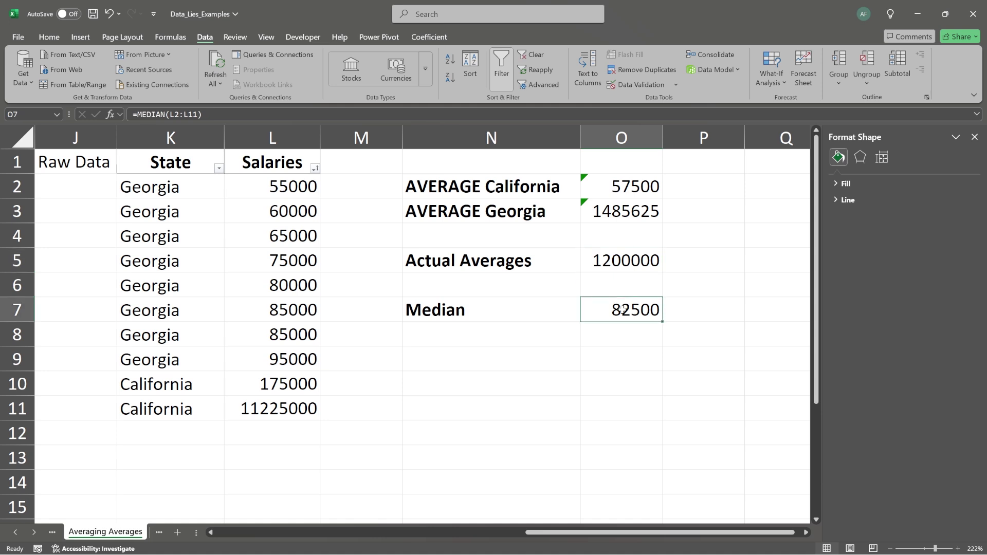
pyautogui.click(249, 410)
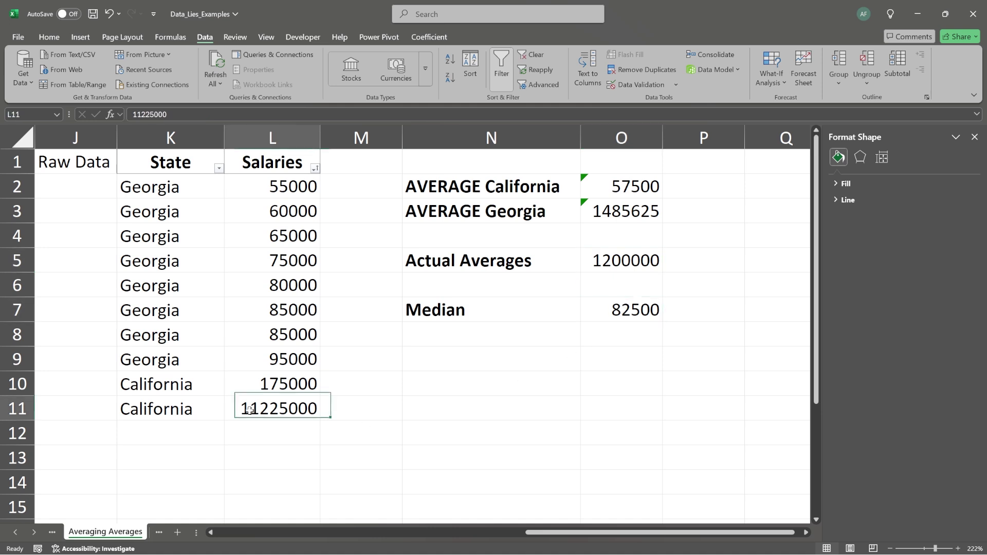
pyautogui.moveTo(209, 407); pyautogui.dragTo(272, 408)
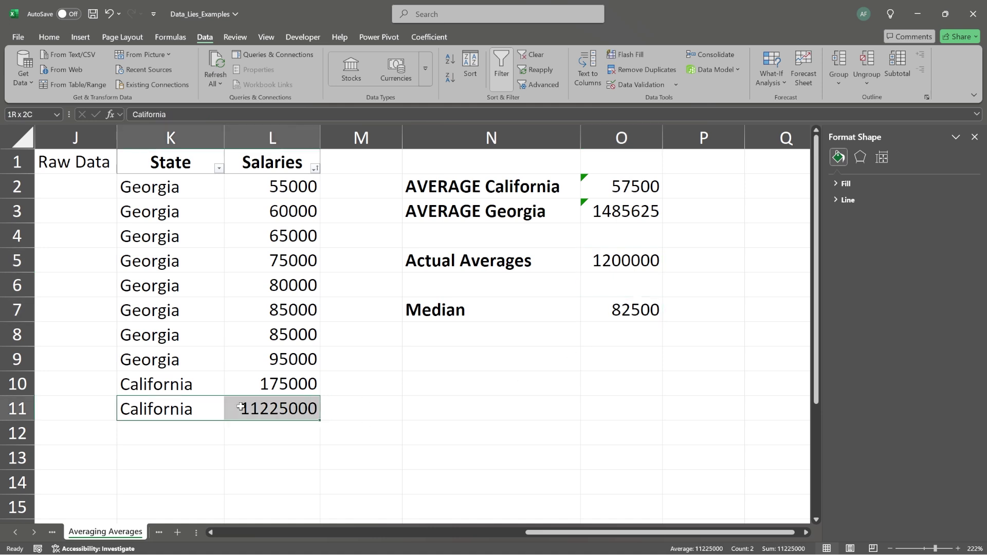
pyautogui.click(235, 407)
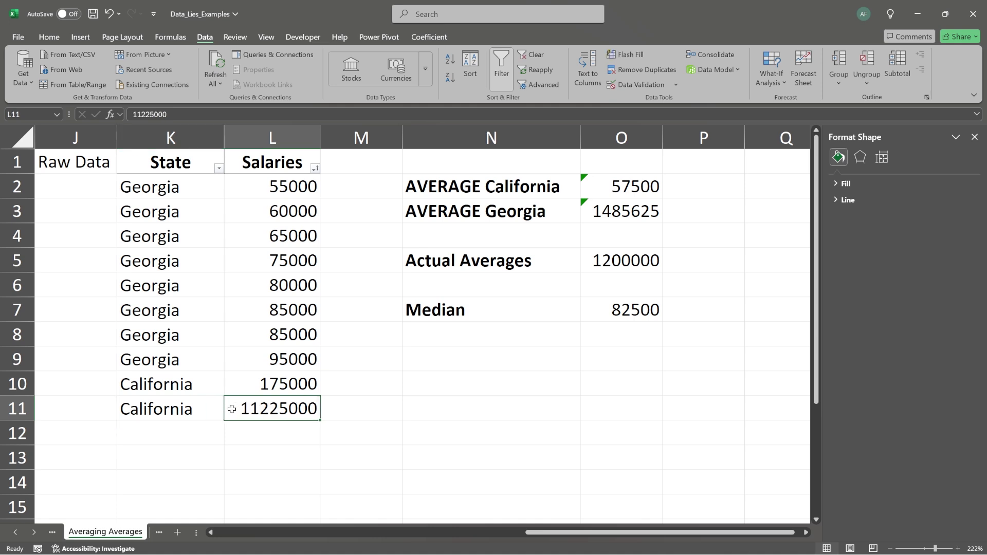
pyautogui.click(637, 257)
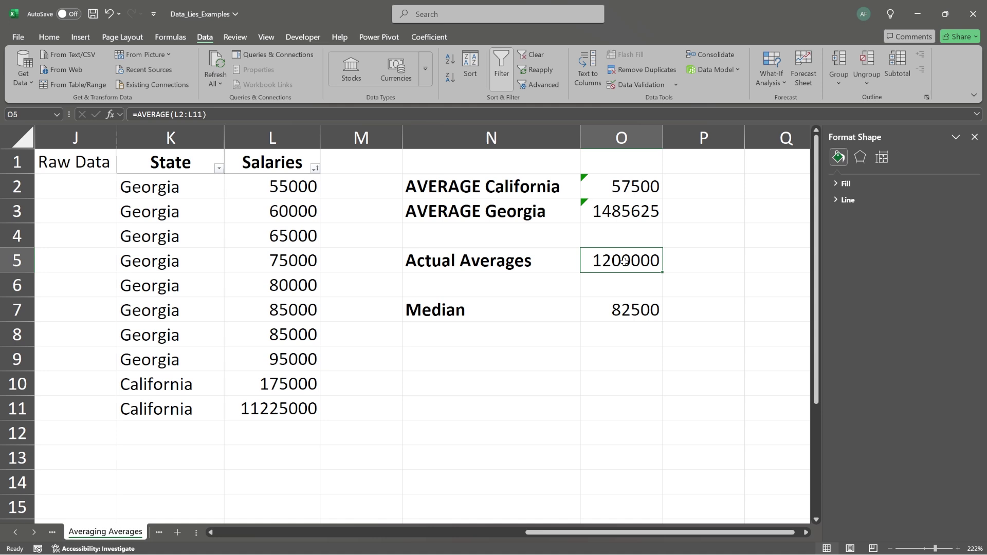
pyautogui.click(599, 311)
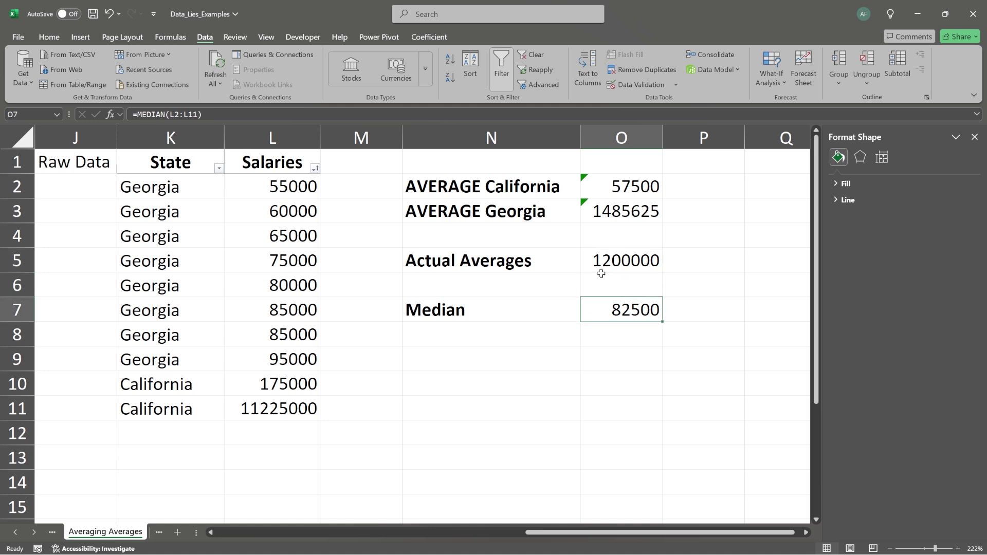
pyautogui.click(601, 271)
pyautogui.click(601, 310)
pyautogui.click(621, 260)
pyautogui.click(475, 342)
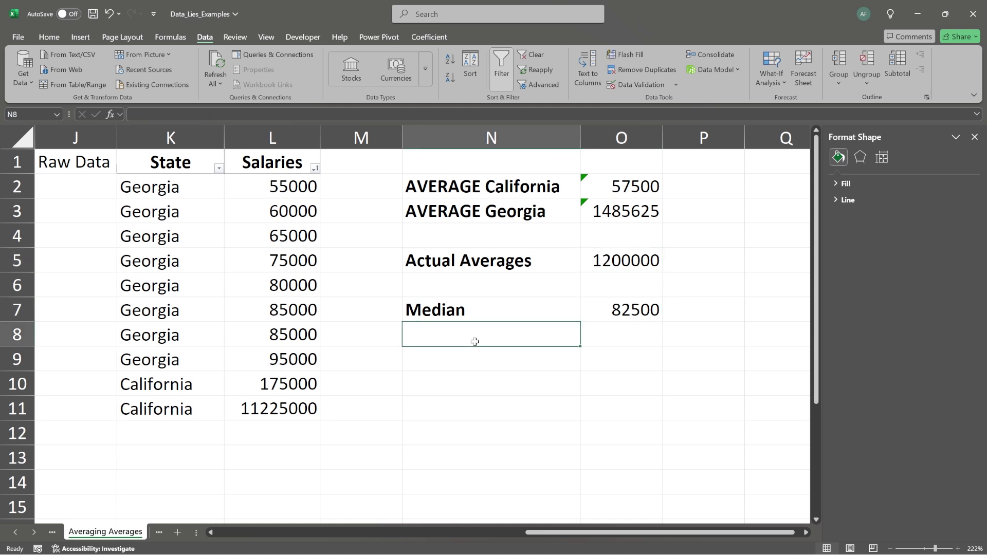